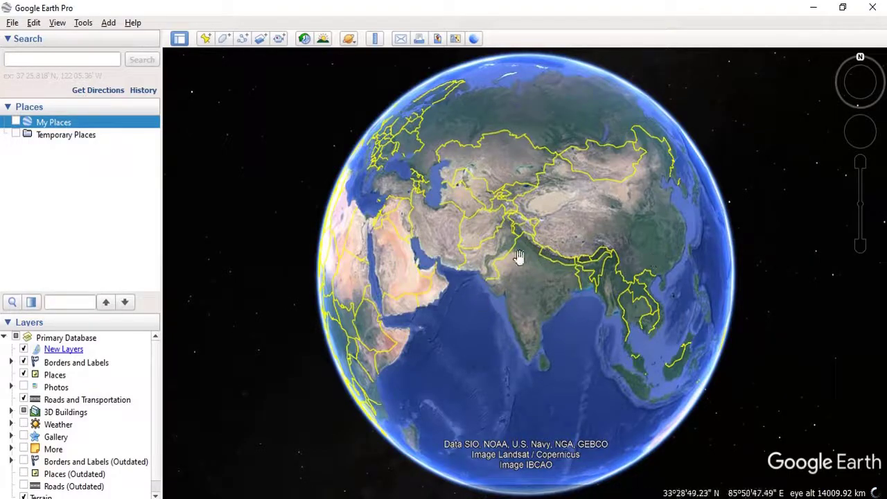
- Navigate from the whole globe to Bhopal in India, framing the area around Lower Lake at street-label level
scroll(539, 269, "up", 2)
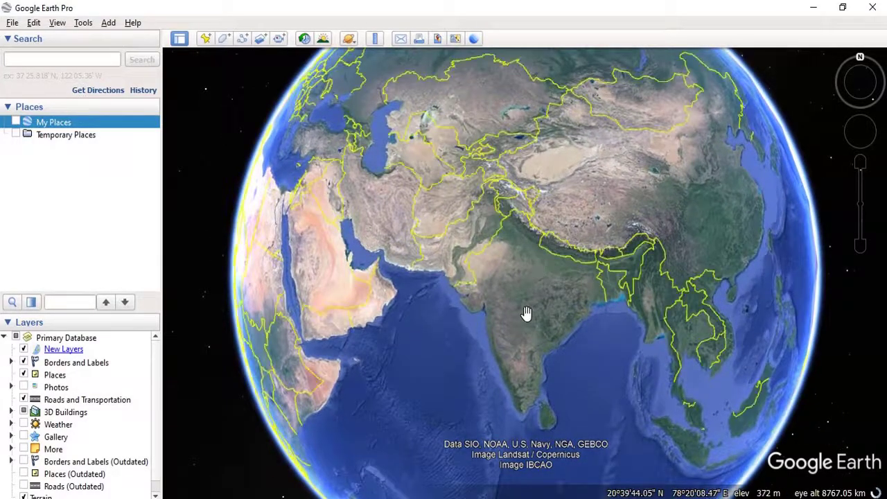
scroll(527, 312, "up", 2)
scroll(527, 313, "up", 2)
scroll(451, 236, "up", 2)
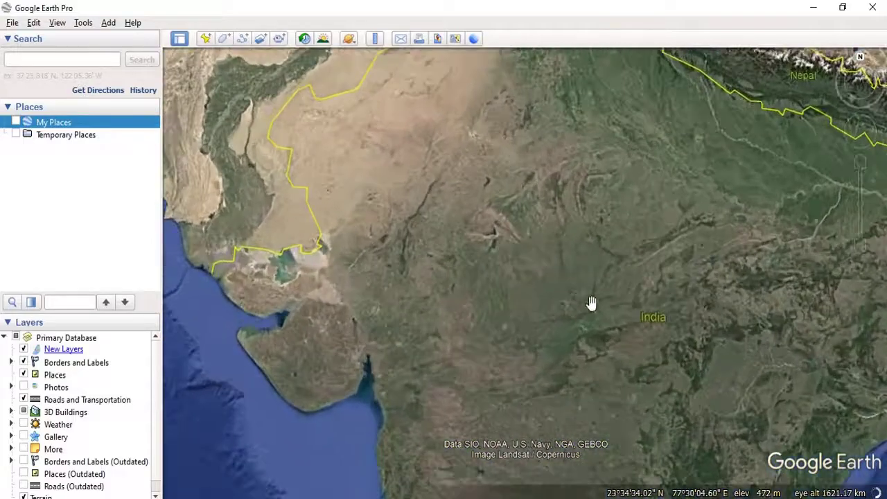
scroll(597, 330, "up", 2)
scroll(593, 325, "up", 2)
scroll(517, 256, "up", 2)
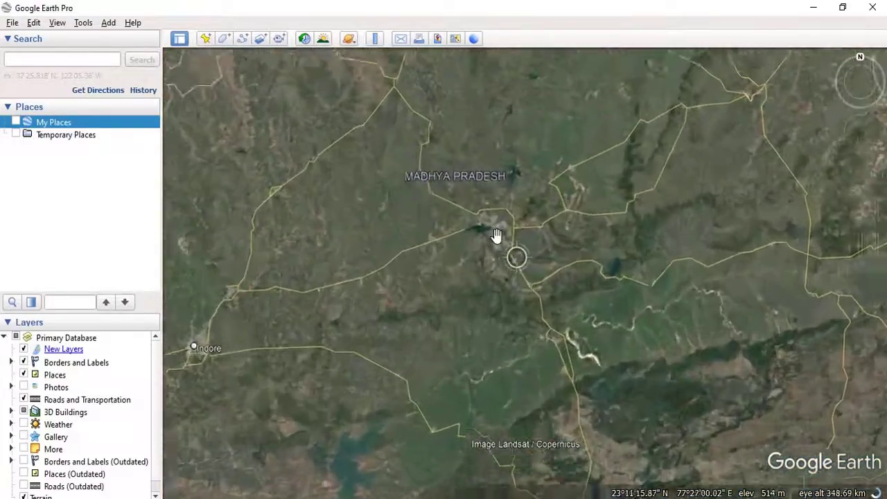
scroll(386, 52, "up", 3)
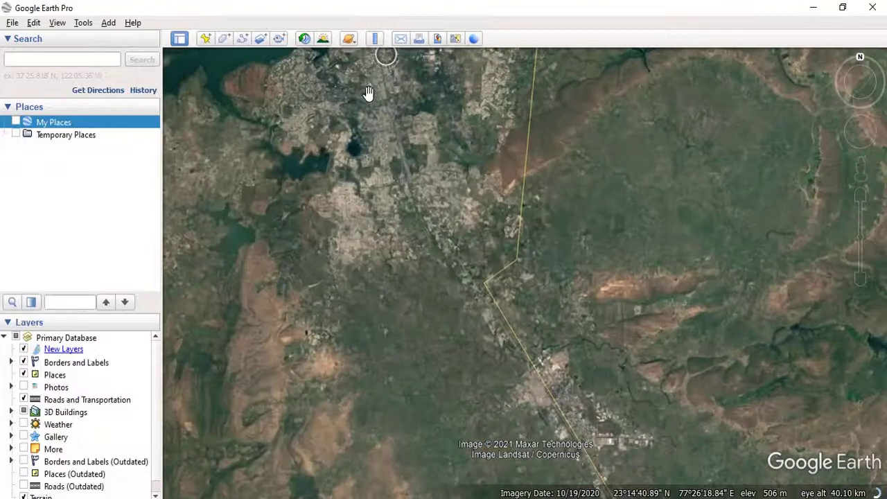
scroll(404, 235, "up", 4)
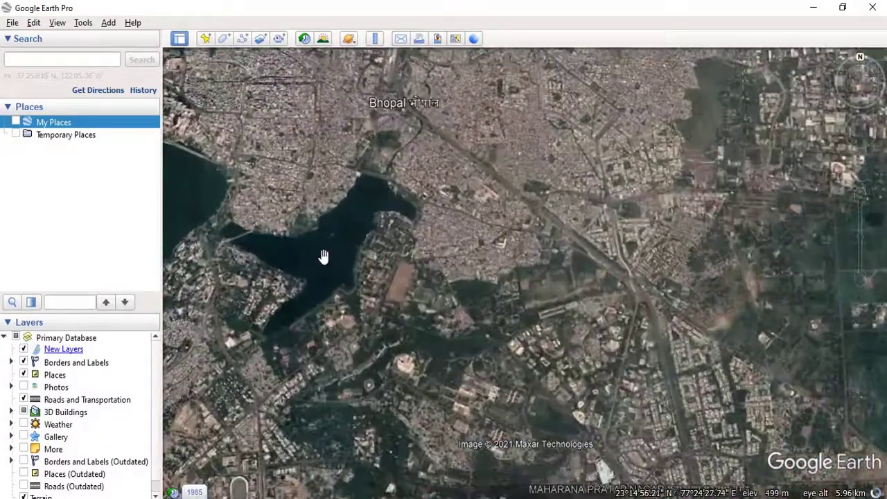
left_click_drag(323, 256, 387, 257)
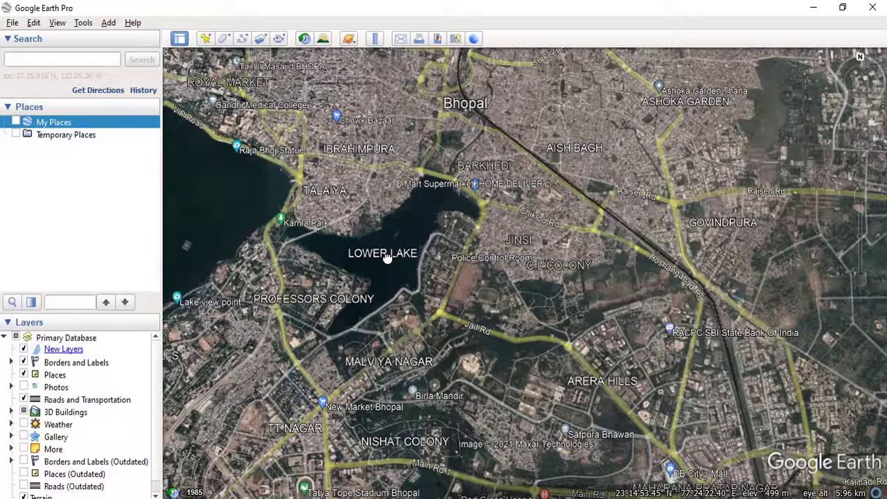
scroll(386, 257, "up", 2)
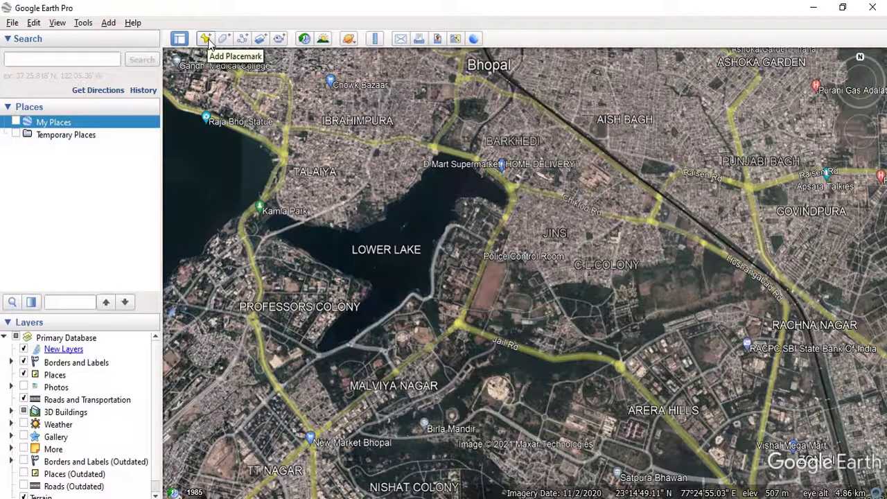
- Start a new placemark east of Lower Lake and set its icon to the yellow pushpin
left_click(206, 39)
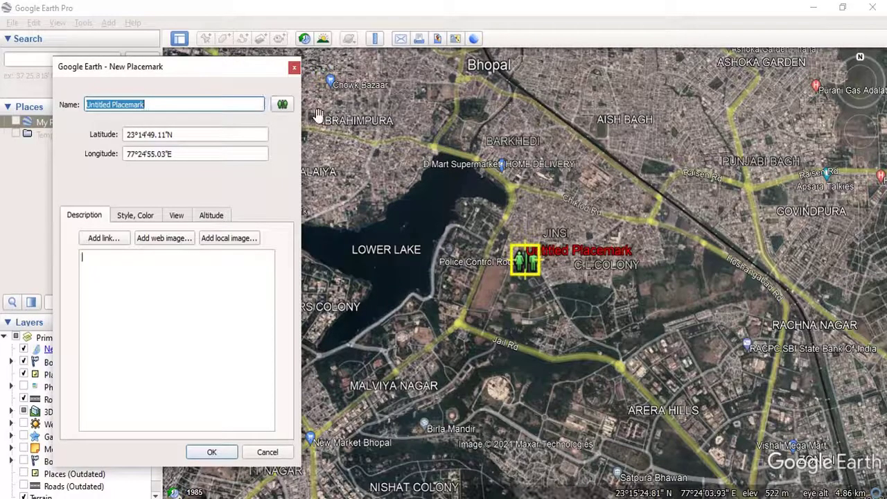
left_click(282, 104)
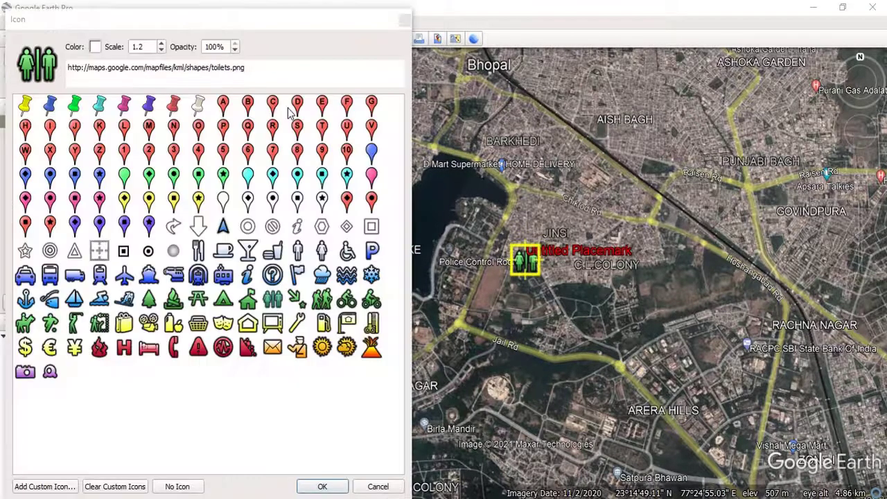
left_click(32, 106)
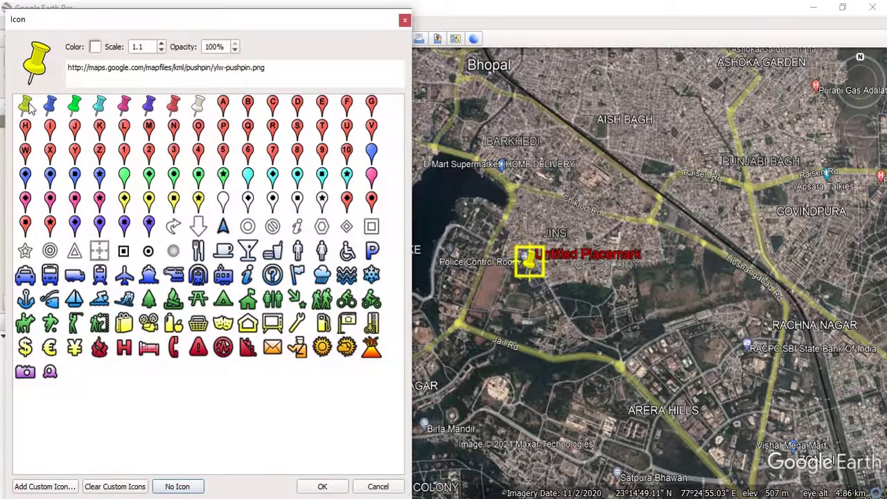
left_click(322, 487)
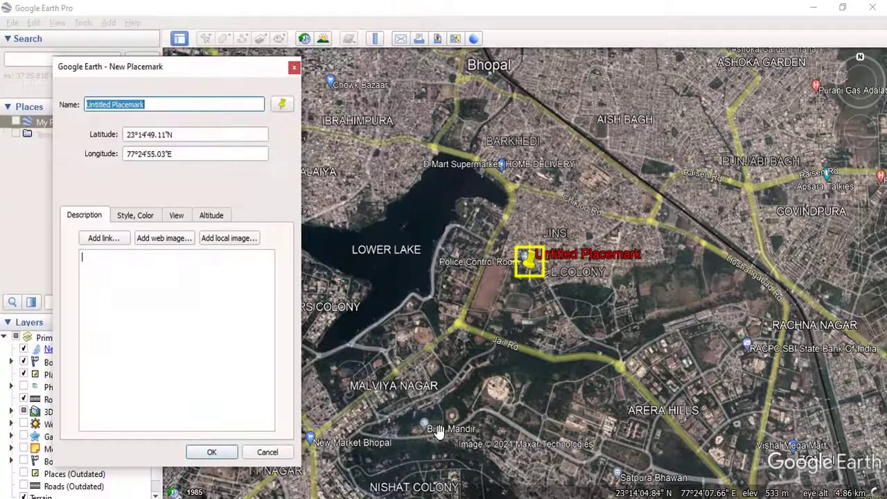
- Change the new placemark's icon to the blue taxi symbol
left_click(282, 105)
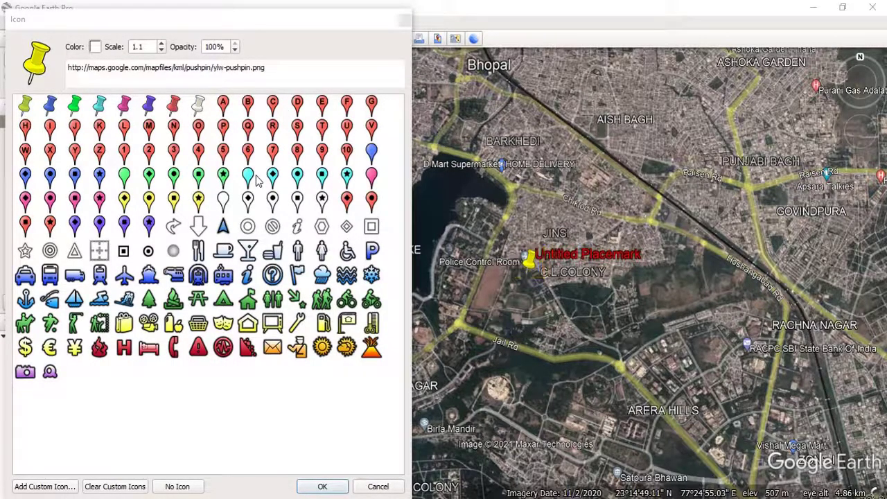
left_click(26, 277)
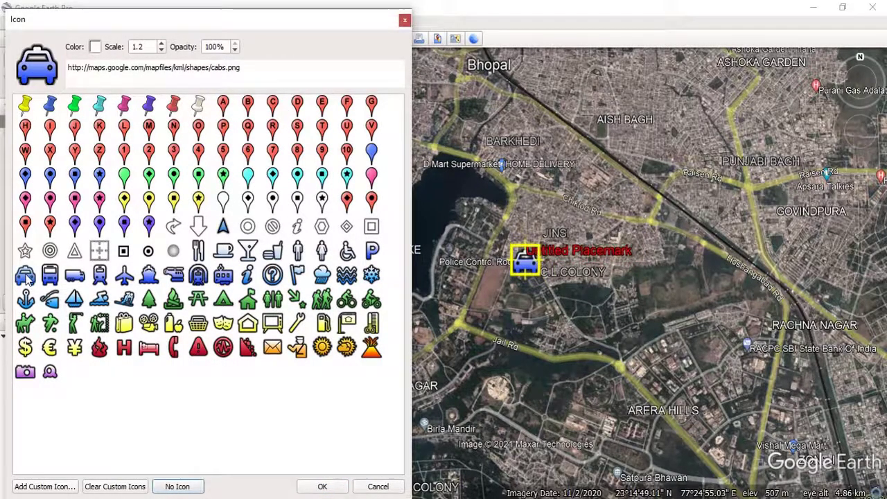
left_click(313, 485)
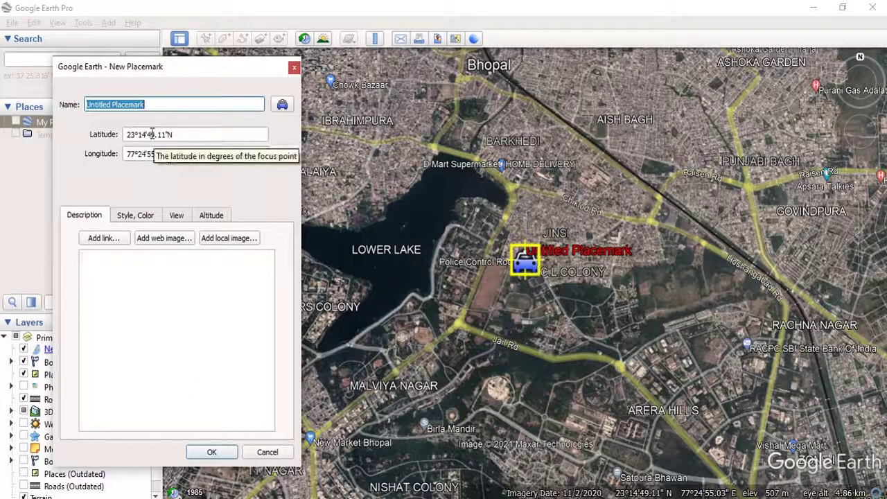
- Name the placemark "Police Headquarters", move it slightly north beside Police Control Room, and save it
type("Police Head")
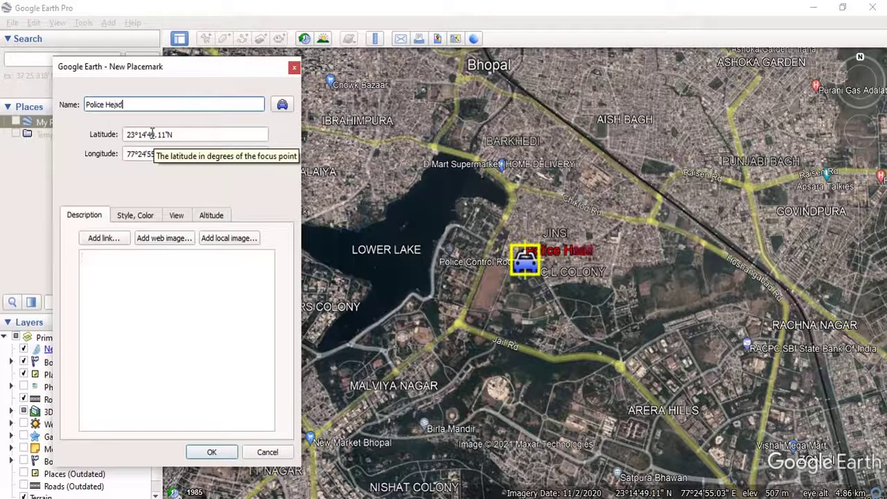
type("quarters")
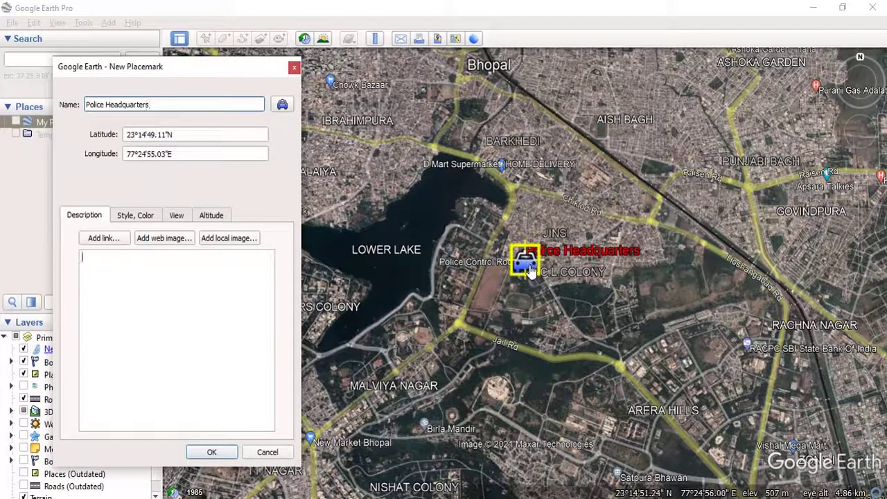
mouse_move(528, 267)
left_mouse_down()
mouse_move(547, 345)
mouse_move(546, 234)
mouse_move(537, 230)
mouse_move(526, 269)
mouse_move(520, 224)
mouse_move(507, 286)
mouse_move(529, 240)
mouse_move(524, 260)
left_mouse_up()
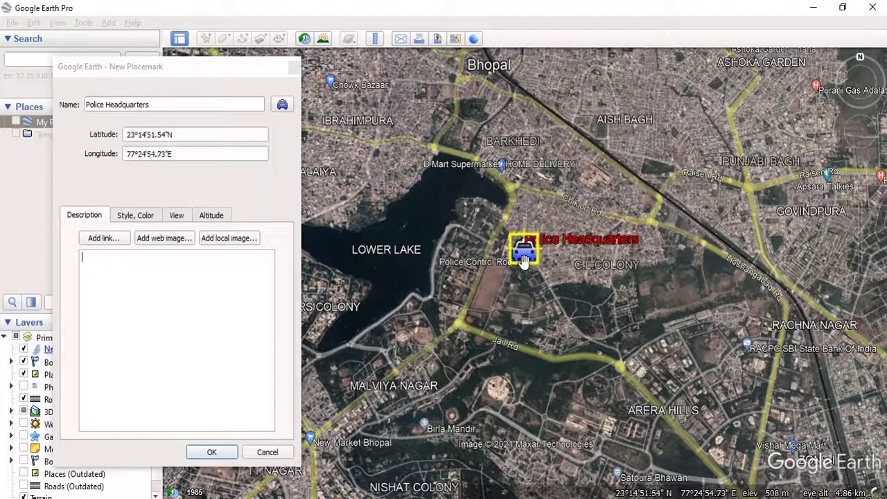
left_click(205, 451)
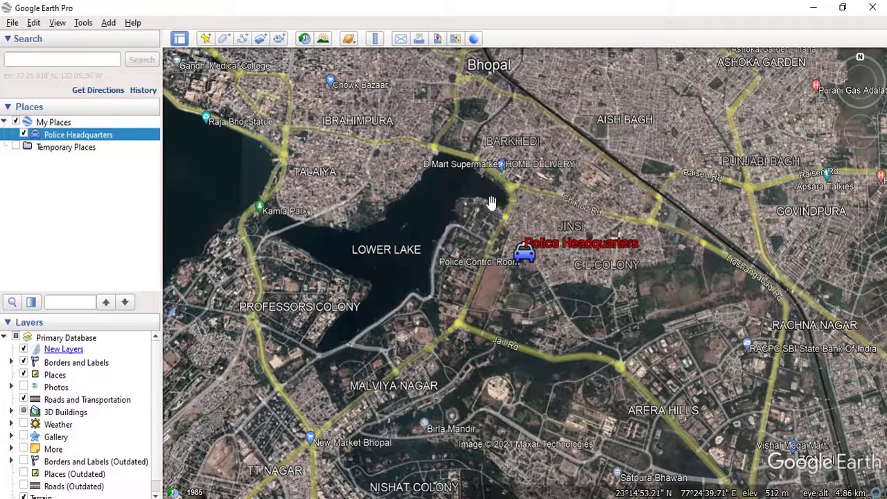
- Start another placemark, position it at D Mart Supermarket, and give it the yellow pushpin icon
left_click(205, 39)
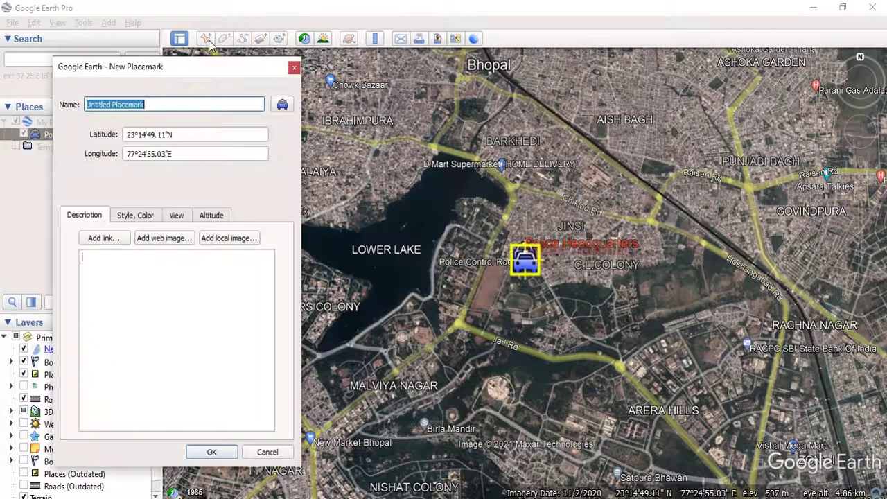
left_click_drag(533, 273, 505, 174)
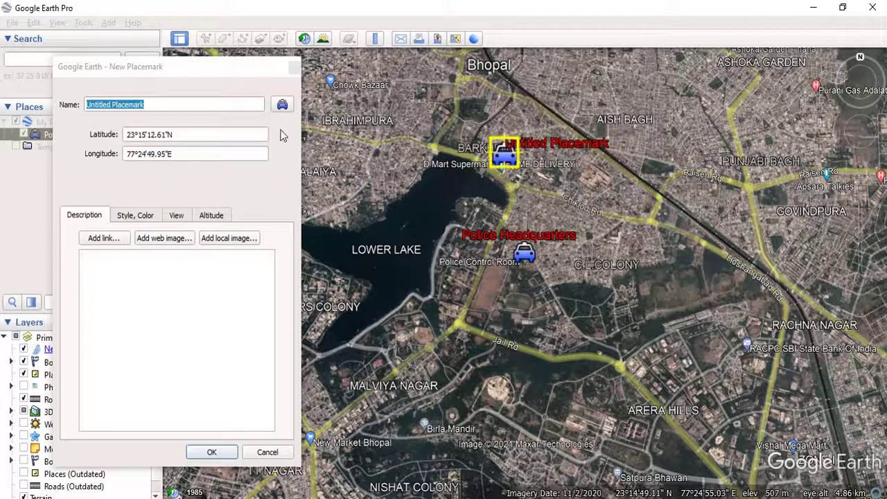
left_click(282, 106)
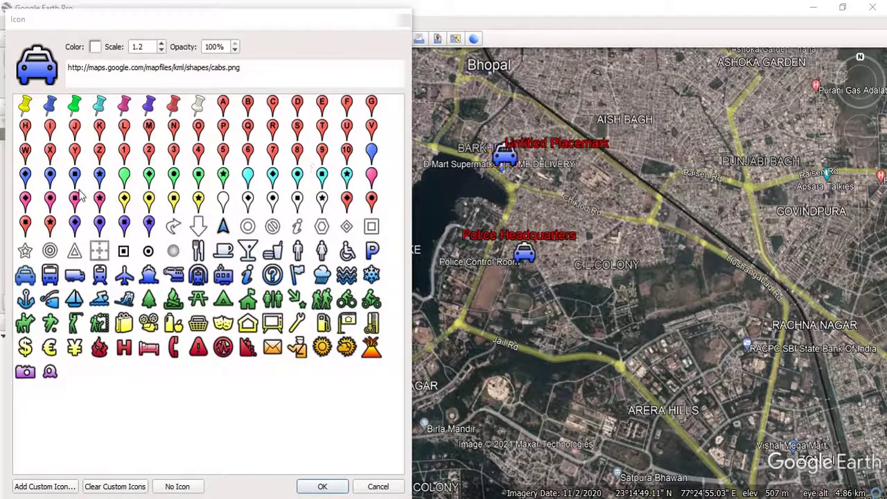
left_click(24, 104)
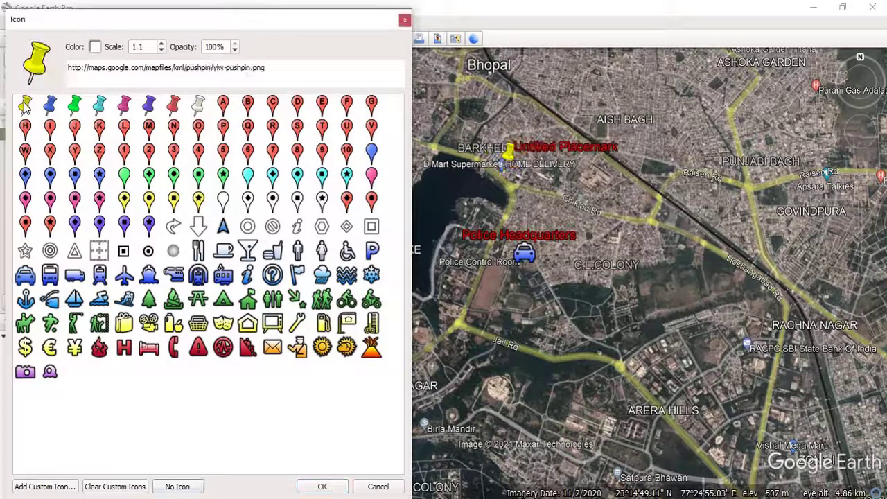
left_click(323, 487)
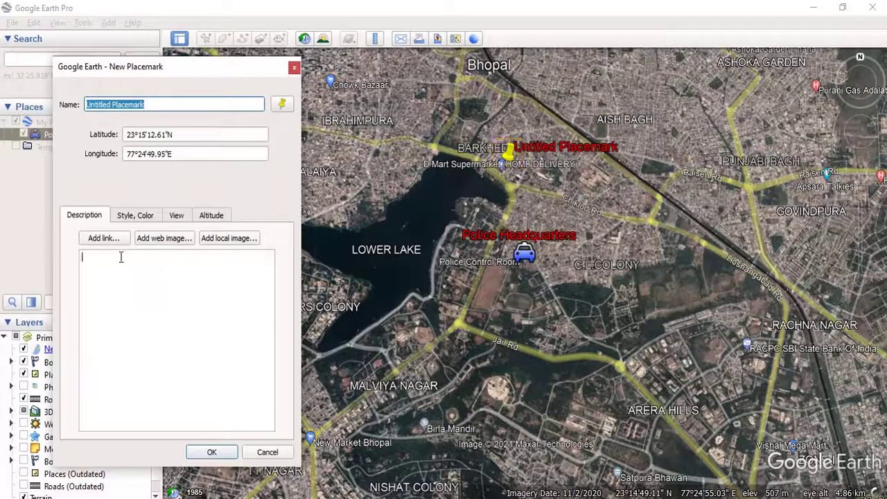
- Name the new placemark "Supermart" and enter the description "D mart"
left_click(107, 259)
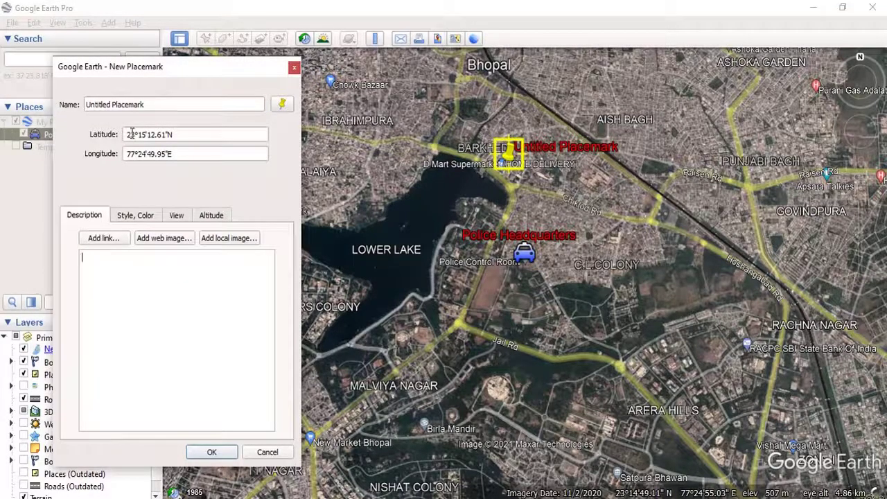
triple_click(154, 105)
type("Supermart")
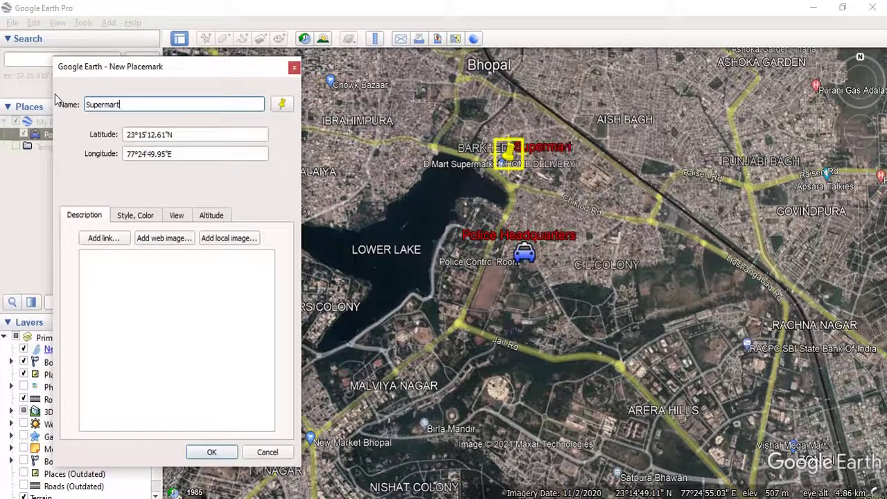
left_click(108, 271)
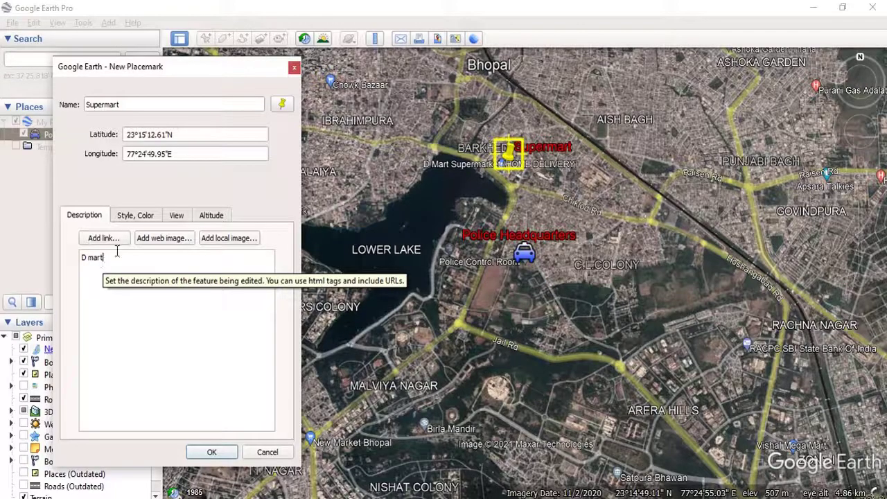
- Set the Supermart placemark's label color to brown-orange (#aa5500)
left_click(135, 216)
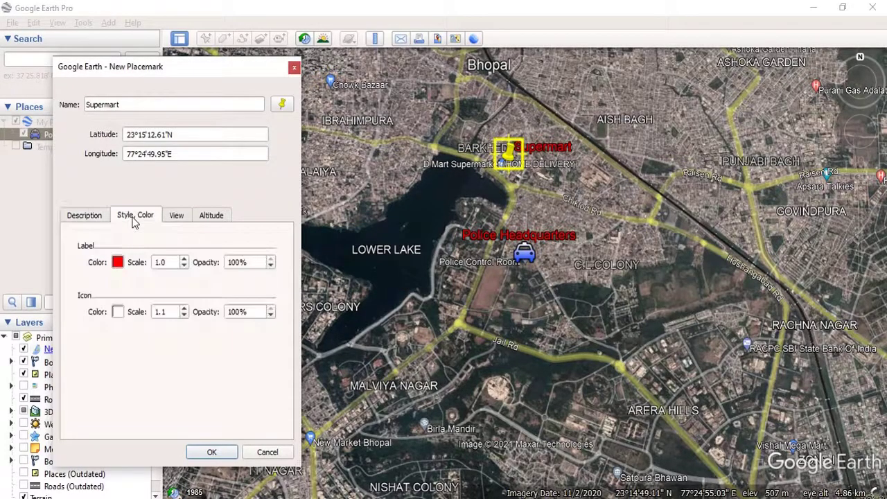
left_click(118, 263)
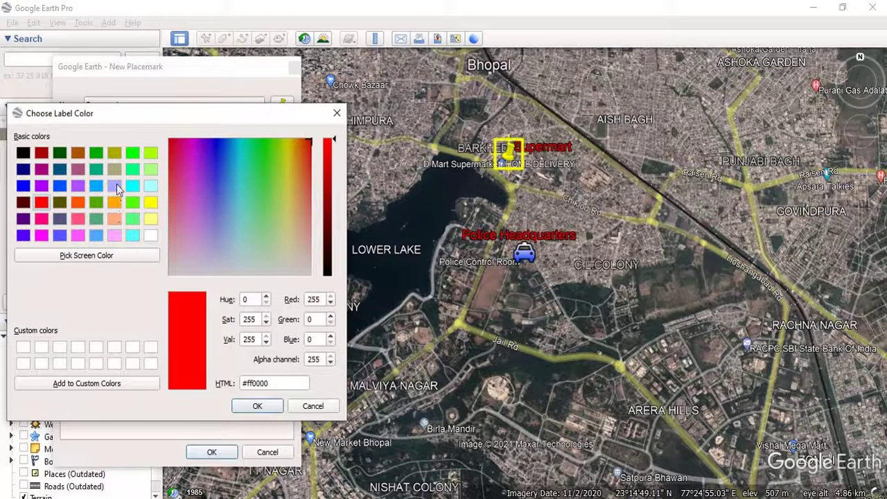
left_click(77, 154)
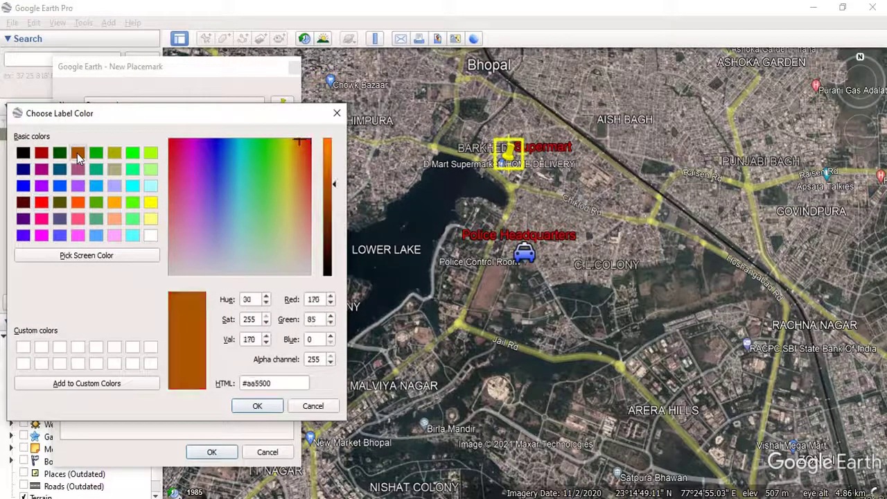
left_click(248, 409)
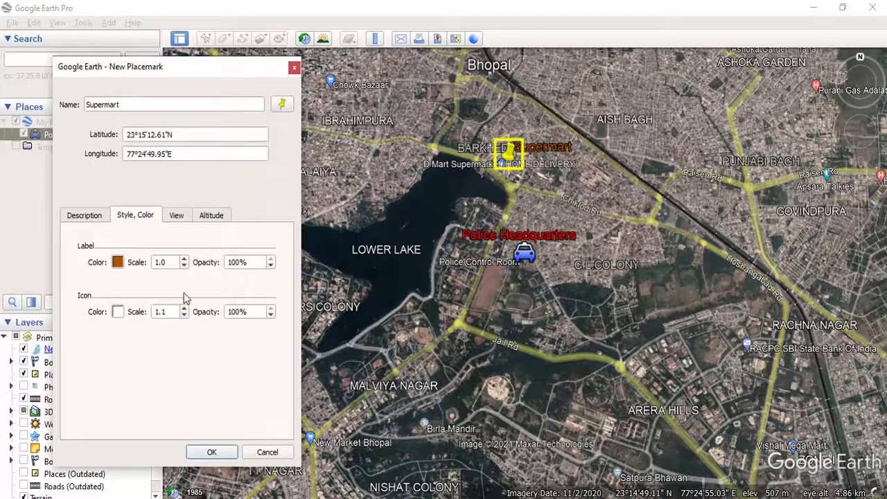
- Set the Supermart placemark's icon color to dark red (#aa0000) and save the placemark
left_click(118, 311)
left_click(41, 153)
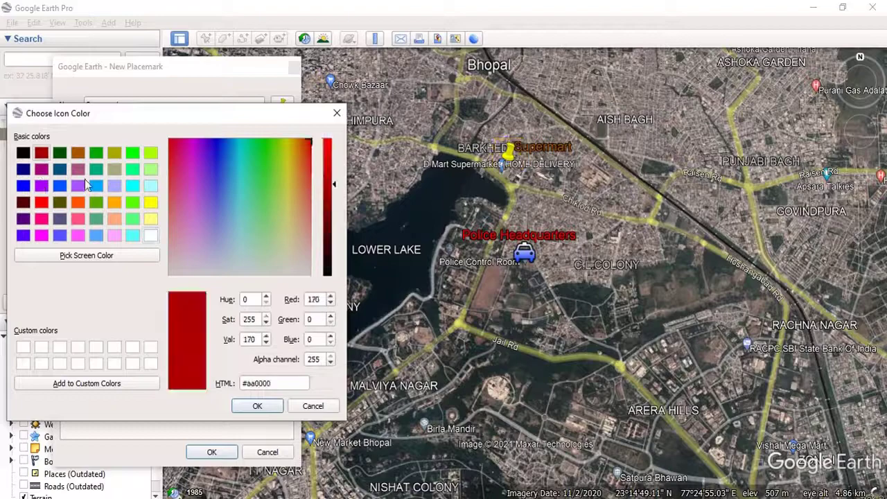
left_click(257, 408)
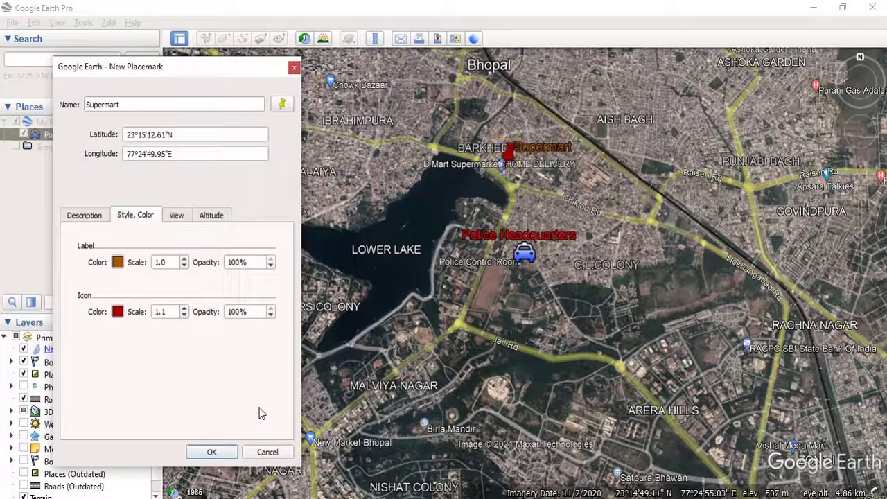
left_click(226, 452)
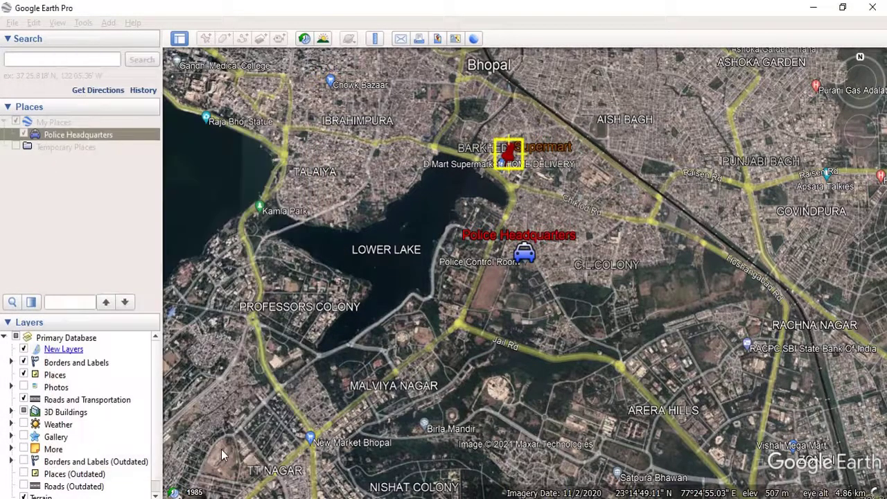
- Save the Police Headquarters placemark as a Kmz file named "Police Headquarters" in the CovidExercise_07082021 folder
left_click(98, 270)
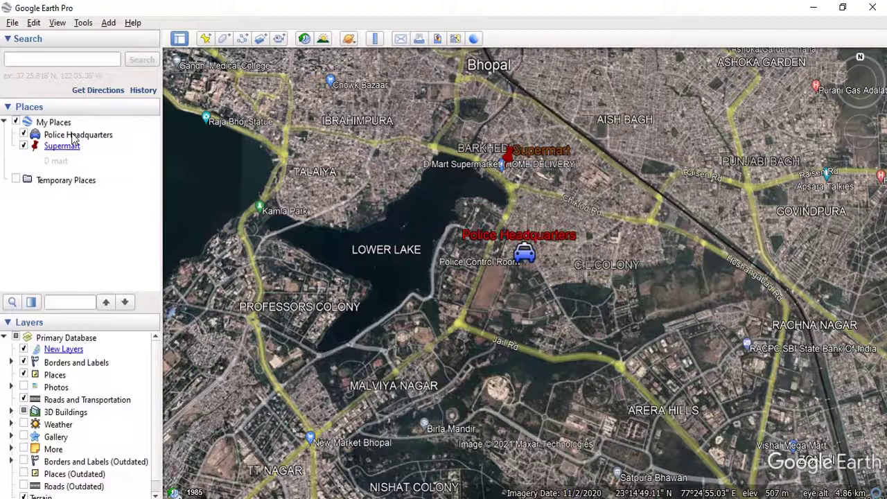
right_click(72, 137)
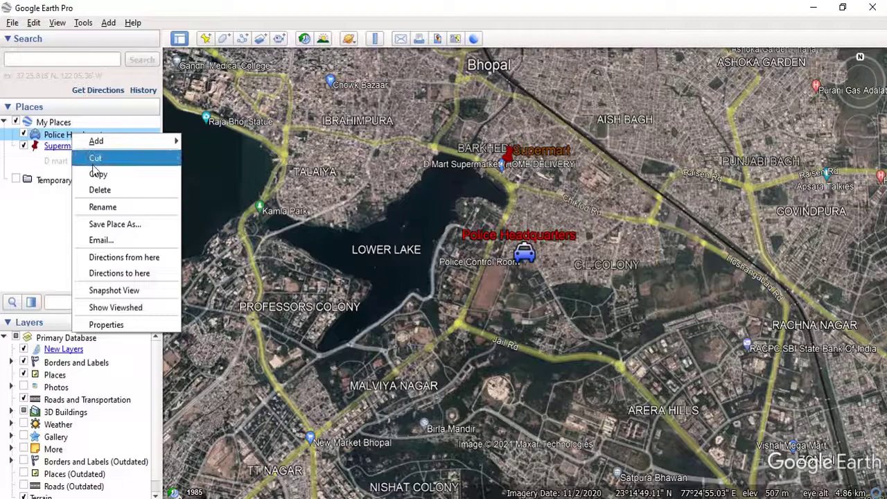
left_click(108, 225)
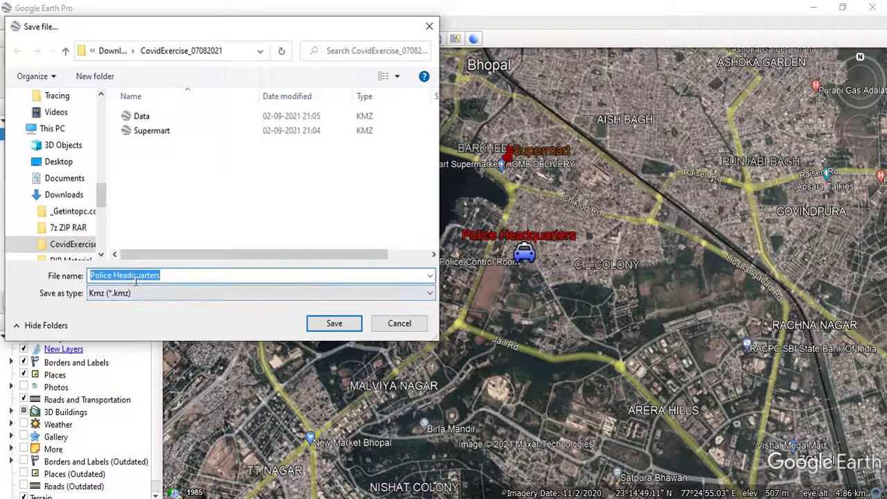
left_click_drag(181, 27, 424, 104)
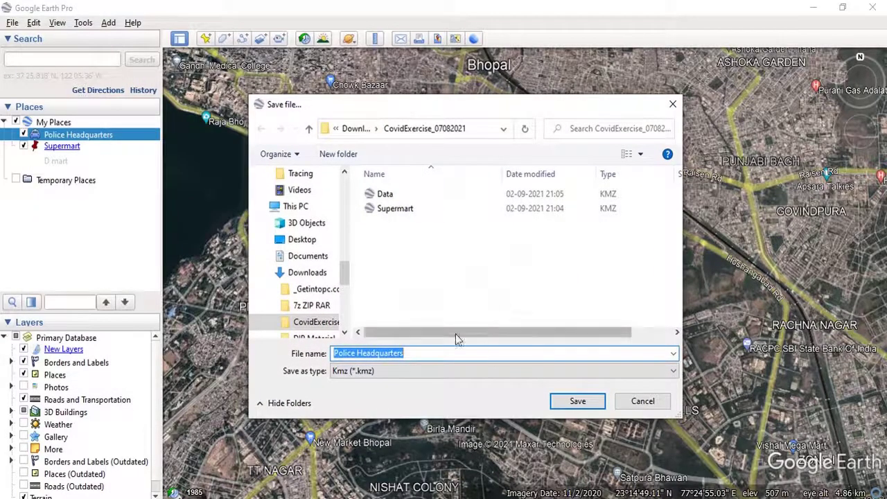
left_click_drag(429, 354, 313, 354)
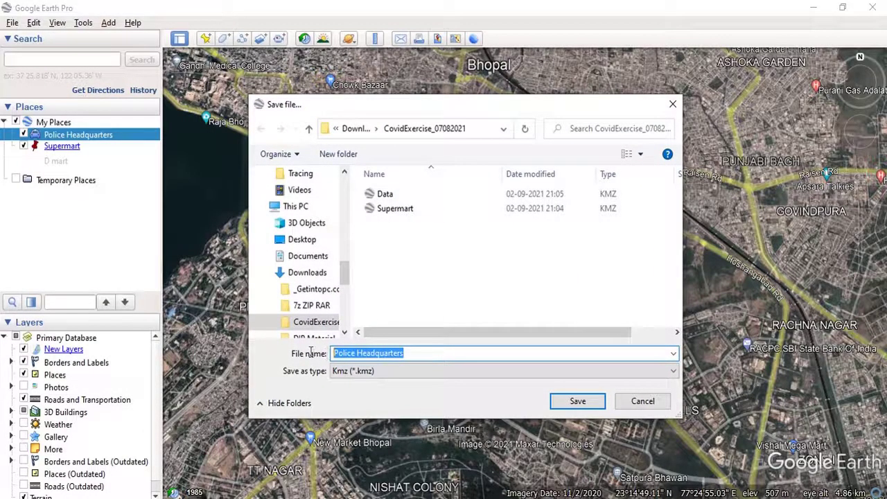
left_click(357, 373)
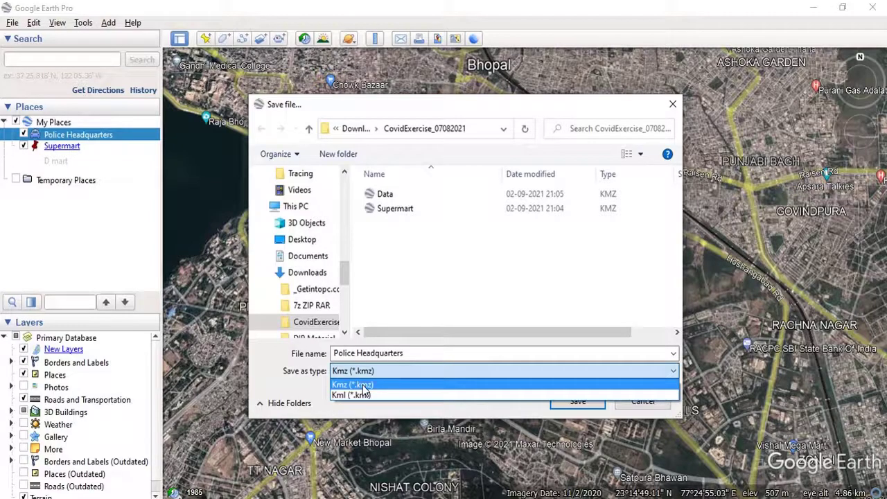
left_click(363, 386)
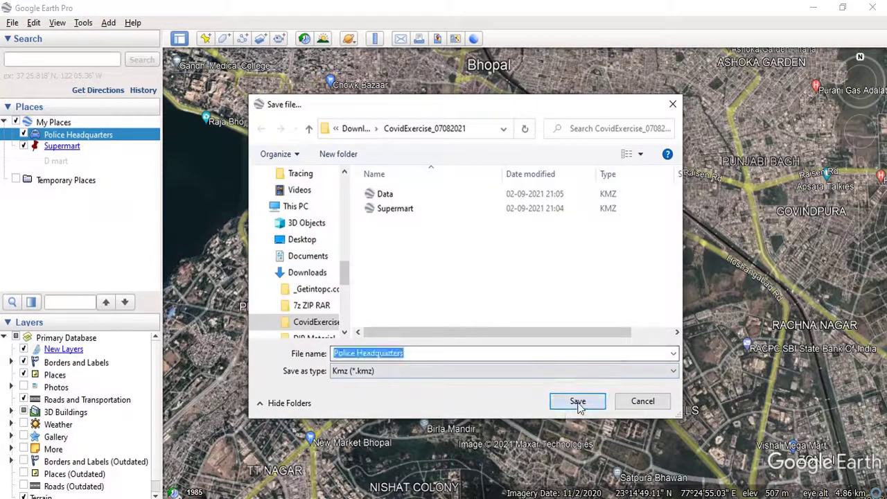
left_click(578, 402)
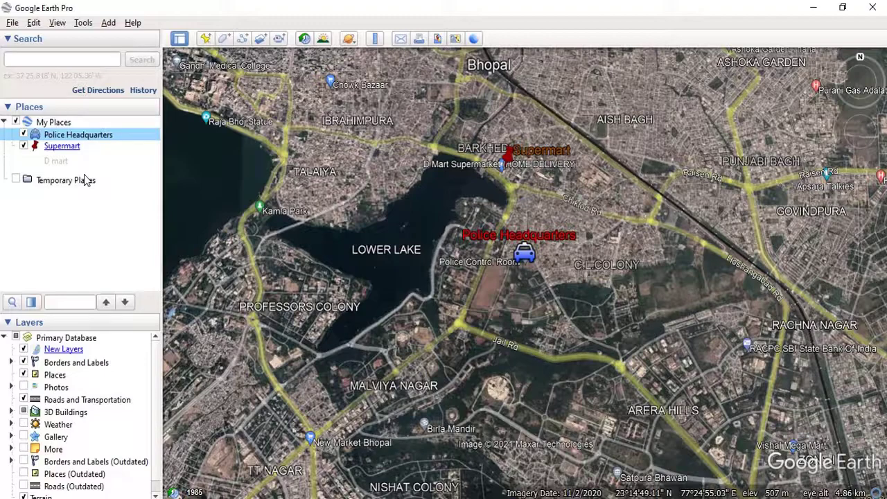
- Add a folder named "MyData" under My Places, leaving its description empty
left_click(59, 123)
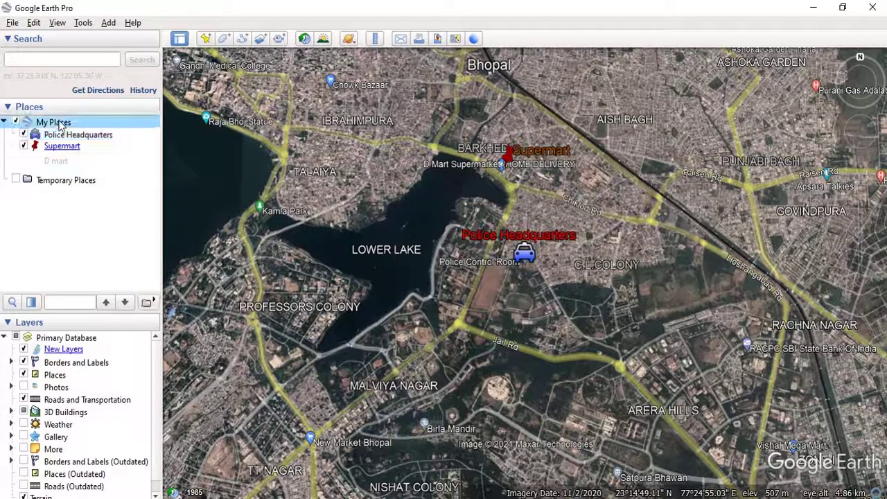
right_click(59, 123)
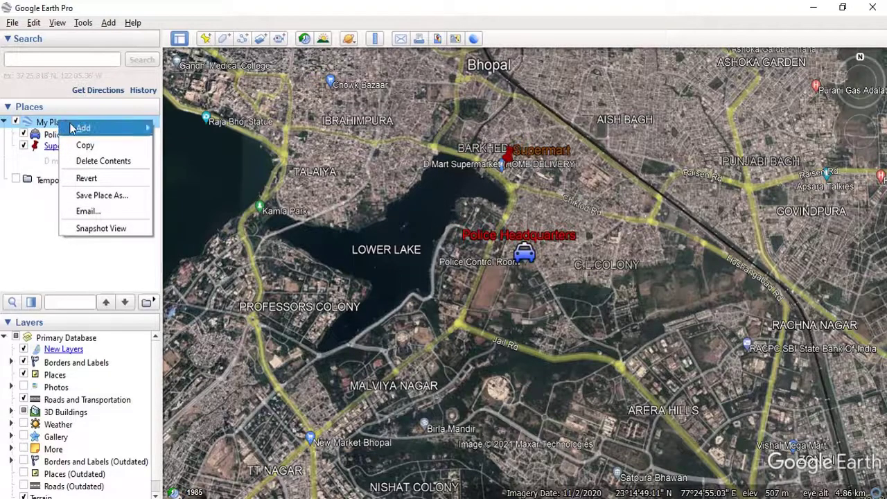
mouse_move(77, 128)
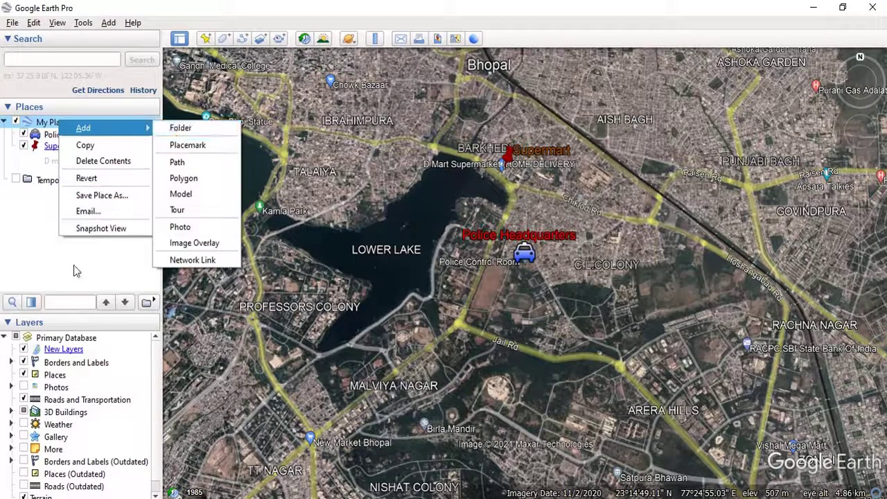
key("Escape")
right_click(59, 125)
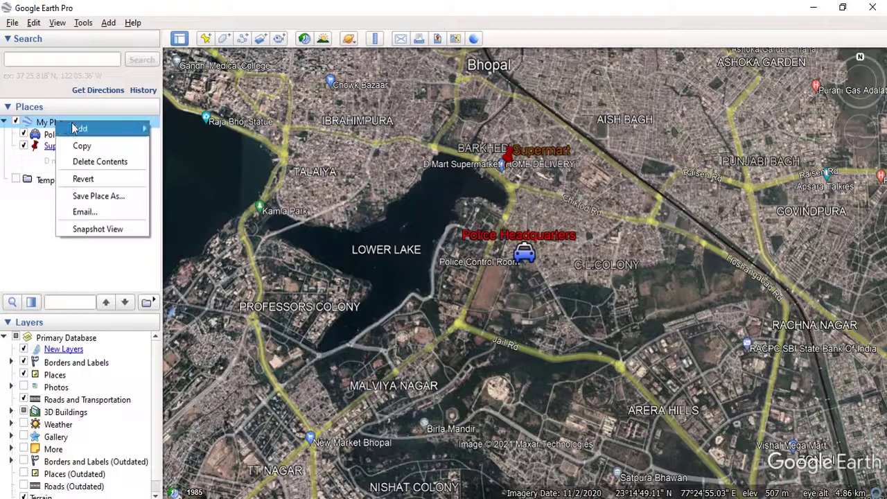
mouse_move(79, 128)
left_click(166, 128)
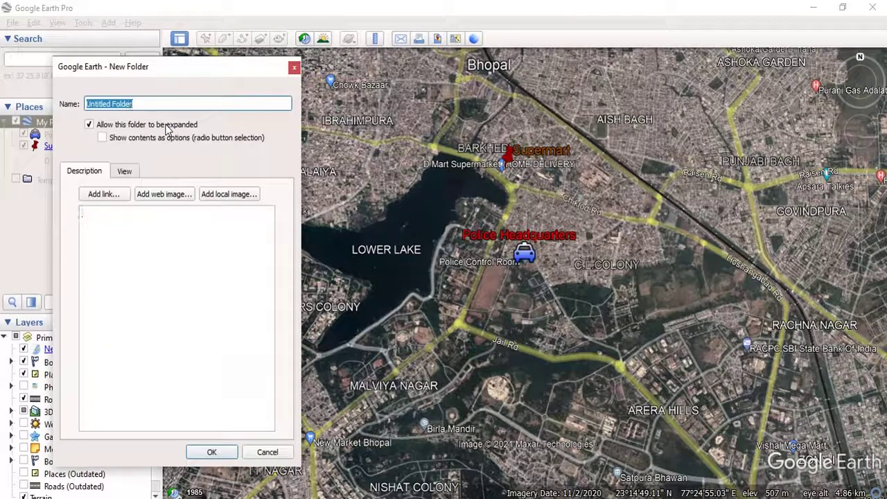
type("MyData")
left_click(116, 252)
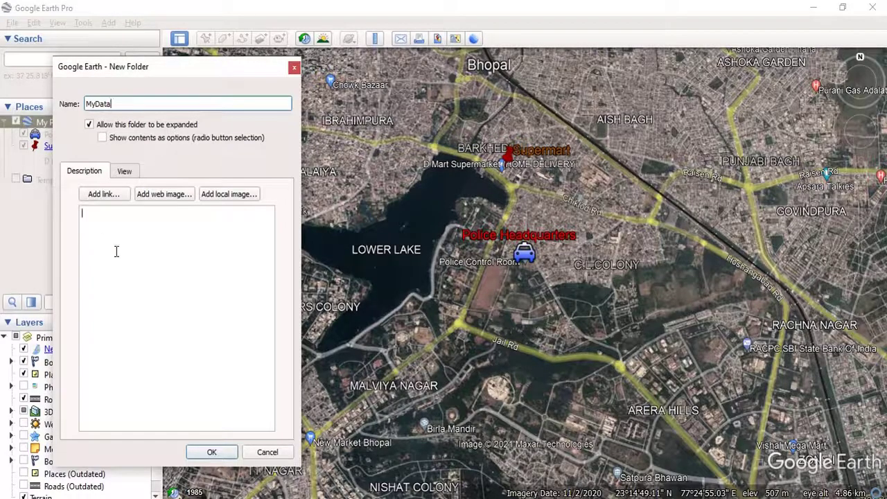
left_click(212, 452)
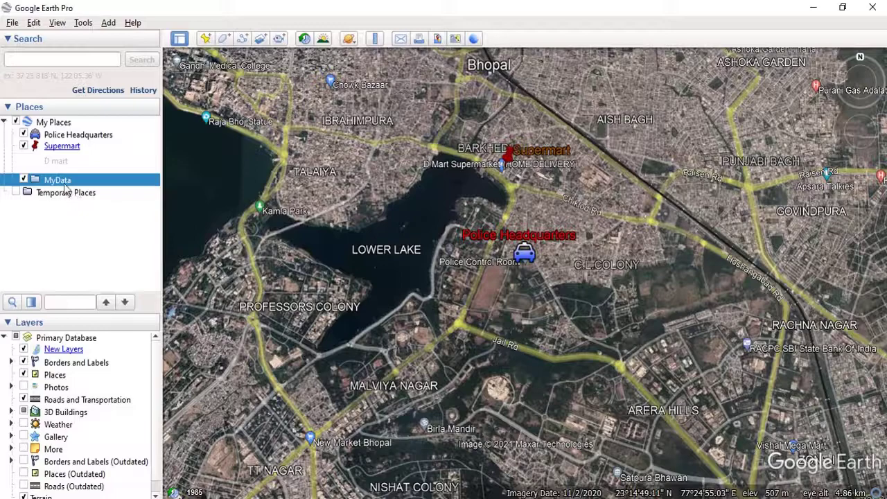
- Hide the original Supermart and Police Headquarters placemarks and select the MyData folder as the destination for new items
left_click(24, 146)
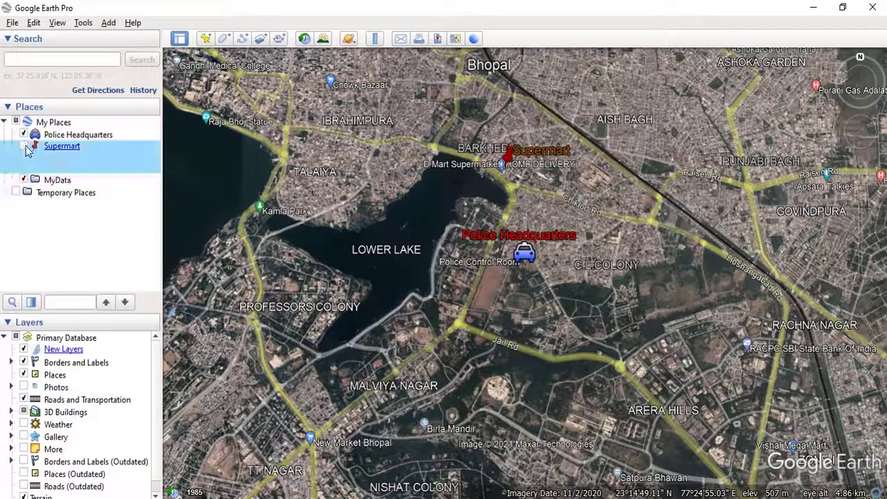
left_click(24, 135)
left_click(55, 179)
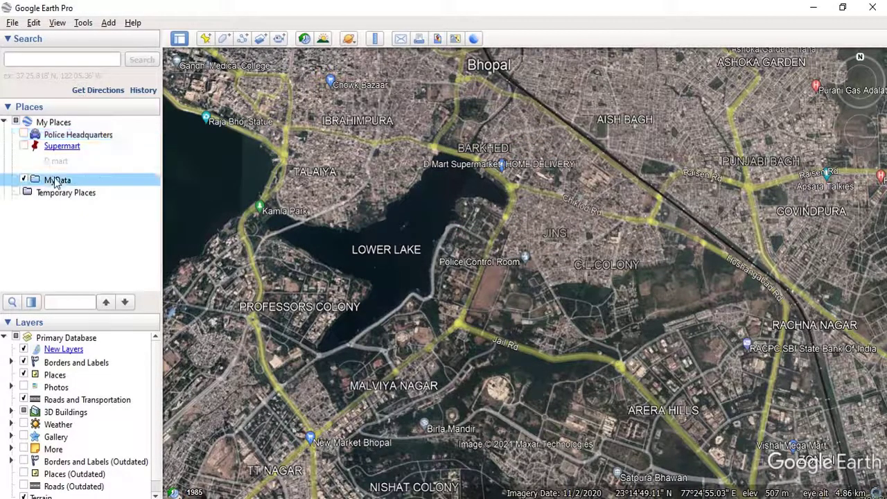
- Add a placemark named "Police" at the Police Control Room inside the MyData folder
left_click(206, 40)
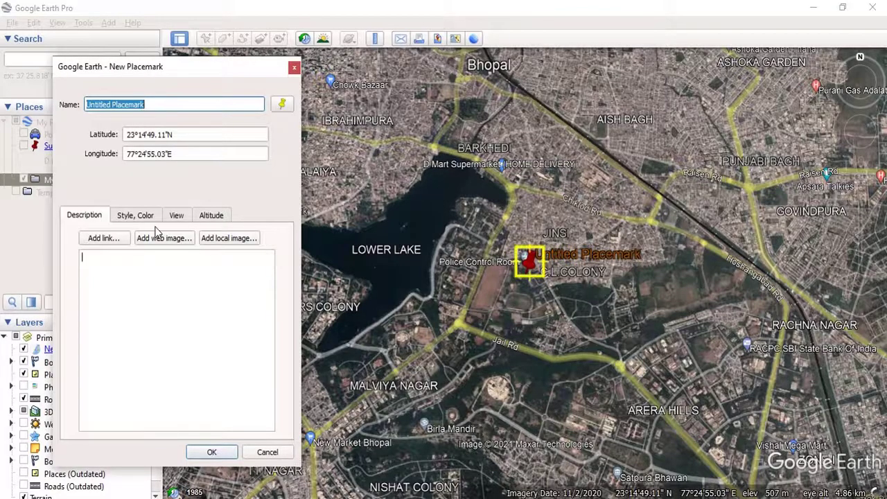
left_click_drag(530, 281, 526, 264)
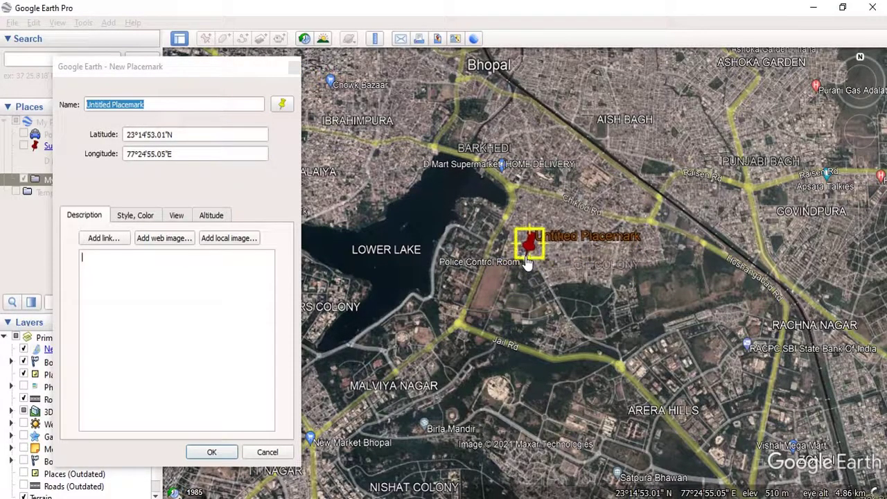
left_click(158, 104)
left_click_drag(112, 105, 31, 90)
key("ctrl+a")
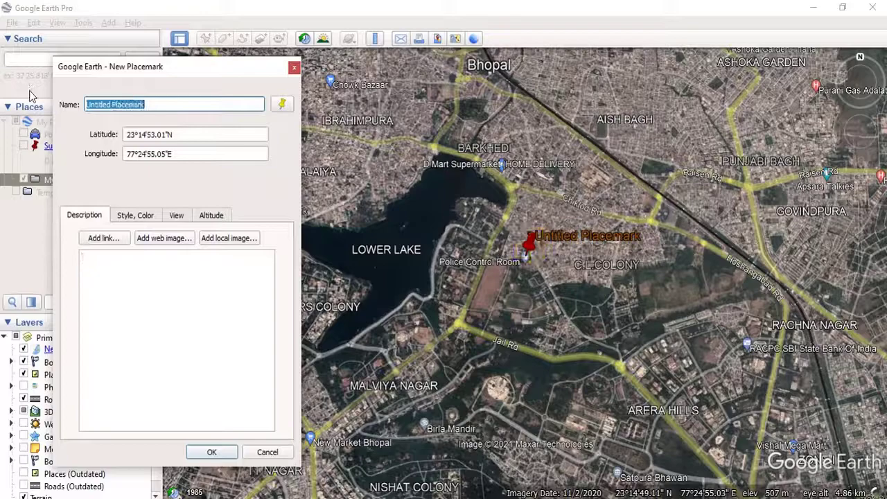
type("Police")
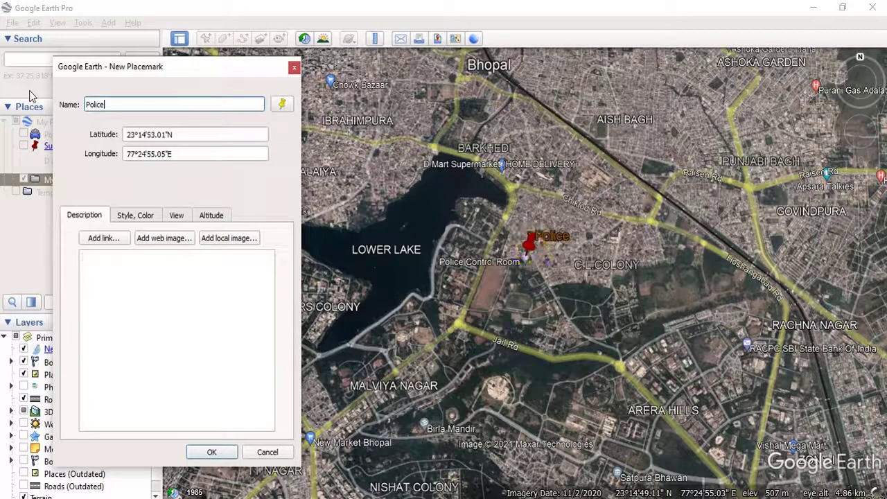
left_click(208, 452)
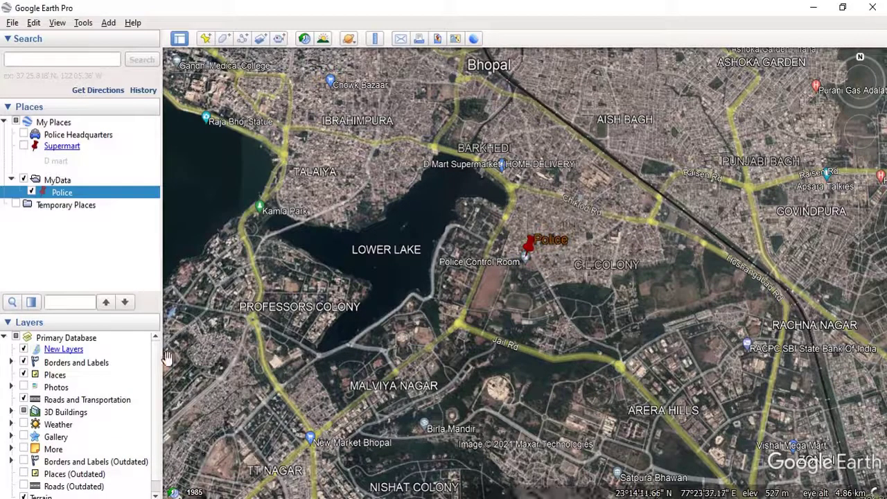
- Add a second placemark to the MyData folder at D Mart Supermarket and name it "Supermart"
left_click(206, 39)
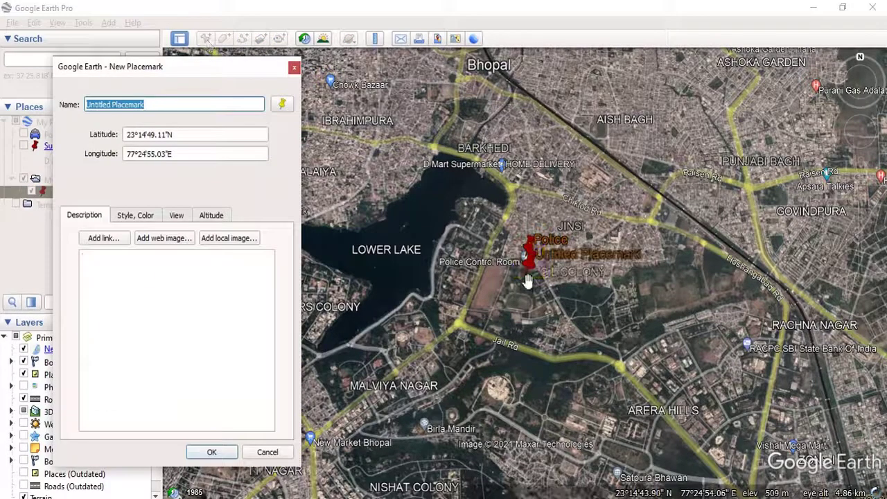
mouse_move(533, 272)
left_mouse_down()
mouse_move(499, 265)
mouse_move(495, 183)
mouse_move(503, 169)
left_mouse_up()
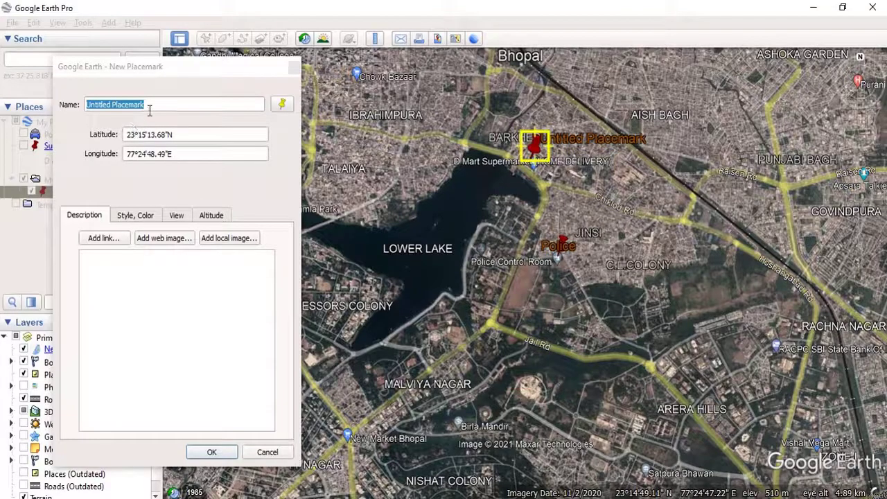
left_click(161, 107)
left_click_drag(162, 108, 77, 97)
type("Sup")
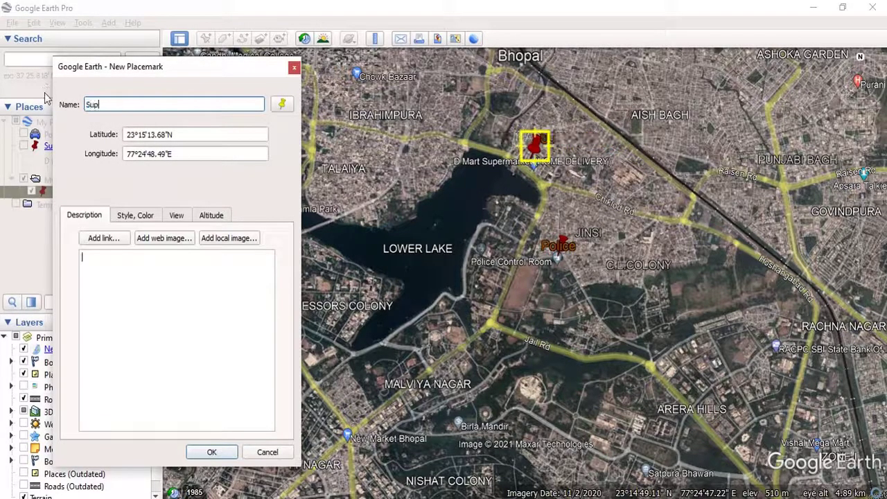
type("ermart")
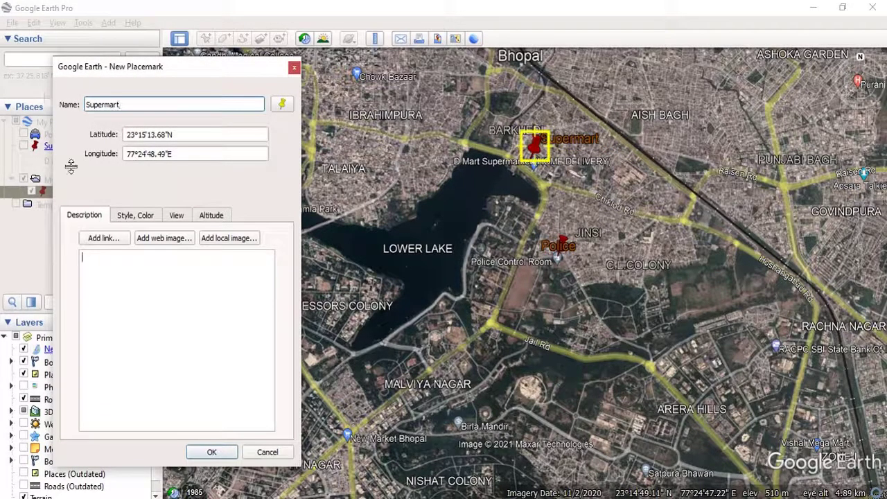
left_click(211, 452)
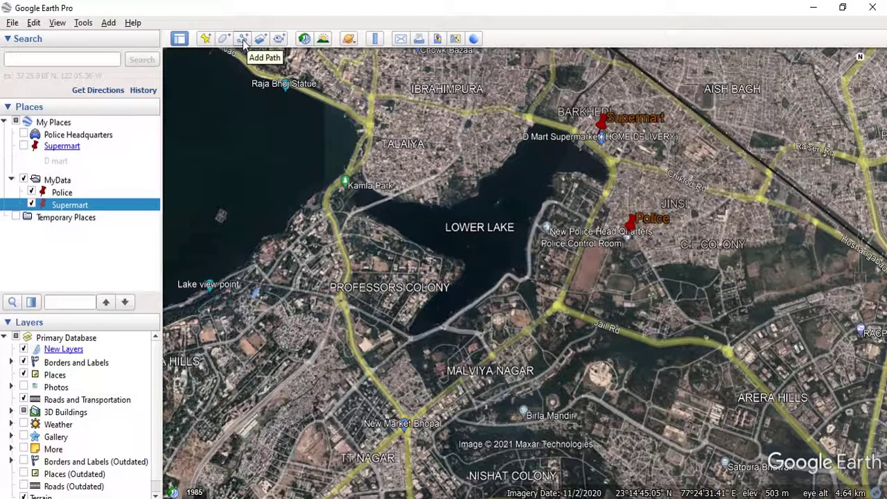
- Start a new path at the Arera Hills junction, tracing Jail Rd west and the main road north to the Chiklod Rd junction
left_click(243, 39)
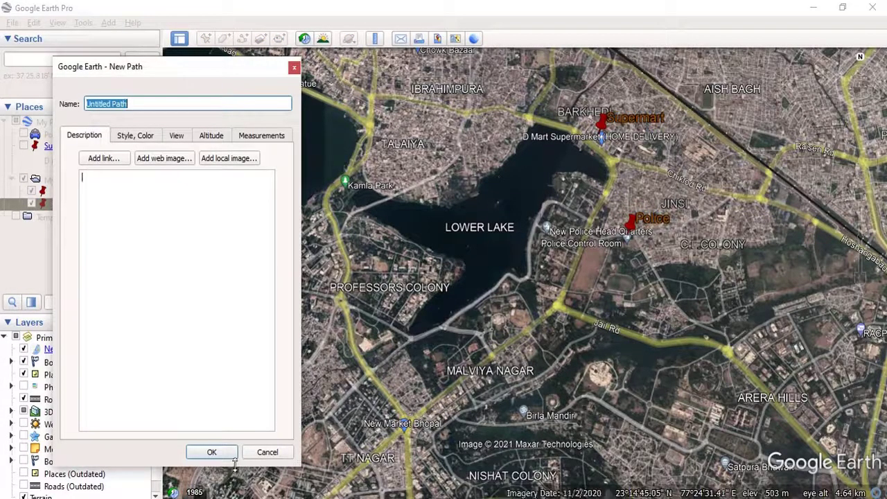
left_click(726, 352)
left_click(693, 340)
left_click(656, 341)
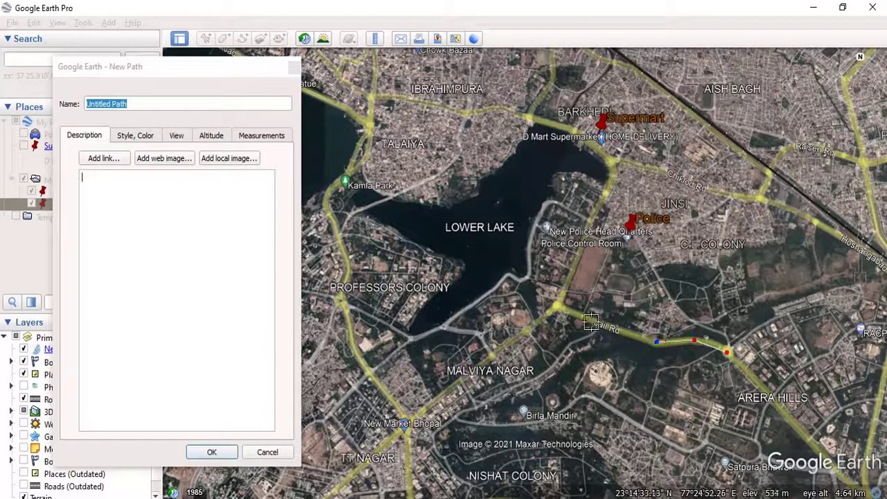
left_click(577, 321)
left_click(553, 307)
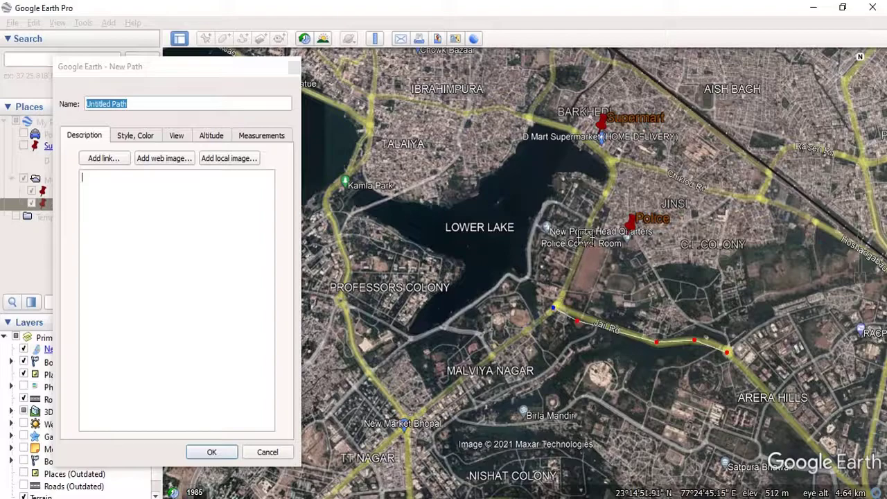
left_click(612, 183)
left_click(638, 130)
left_click_drag(639, 130, 615, 166)
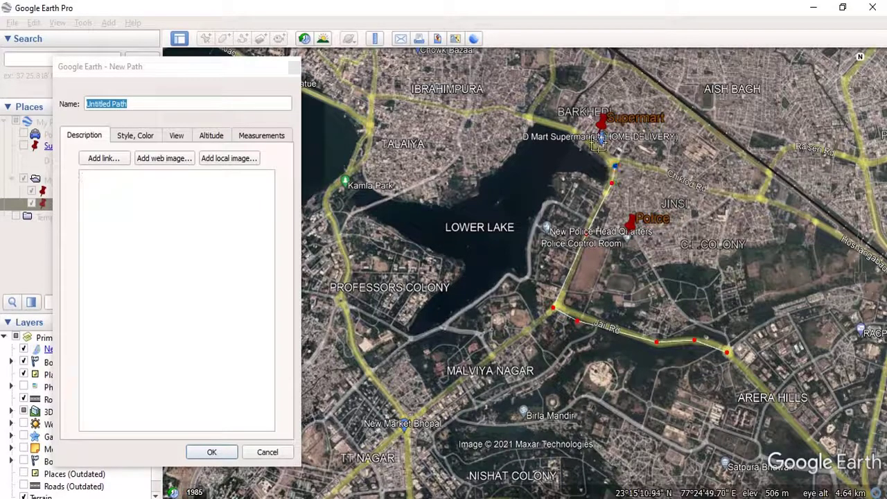
- Continue the path west along the yellow road past Barkhedi and Ibrahimpura, then south at Talaiya toward Kamla Park
left_click(548, 125)
left_click(527, 116)
left_click(500, 111)
left_click(481, 111)
left_click(452, 109)
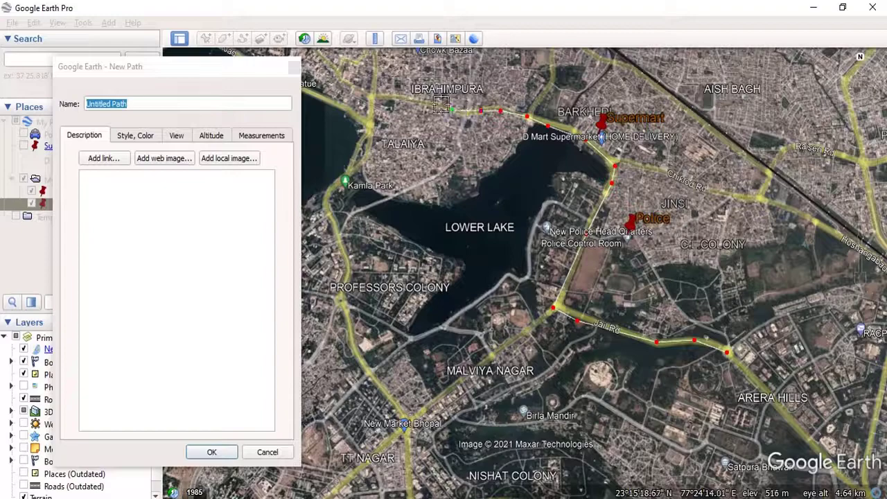
left_click(401, 101)
left_click(375, 98)
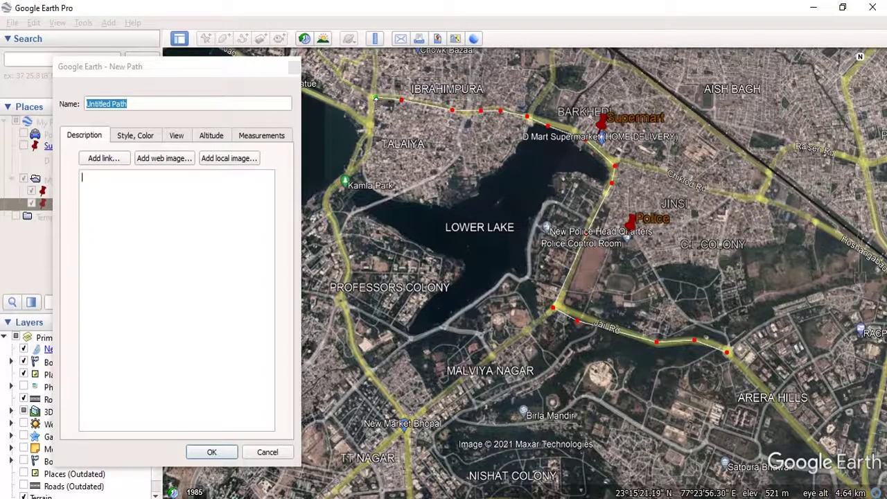
left_click(368, 108)
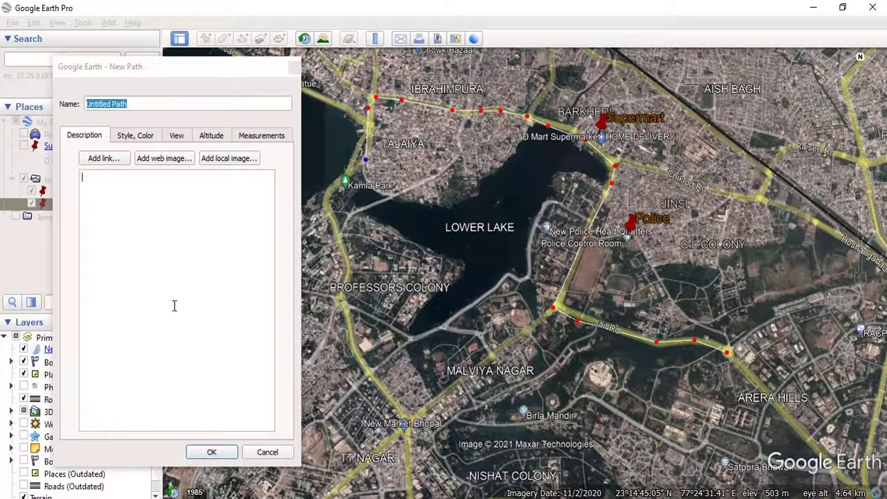
- Name the new path "VIP Road" and enter "NH 25" as its description
left_click(129, 104)
triple_click(129, 103)
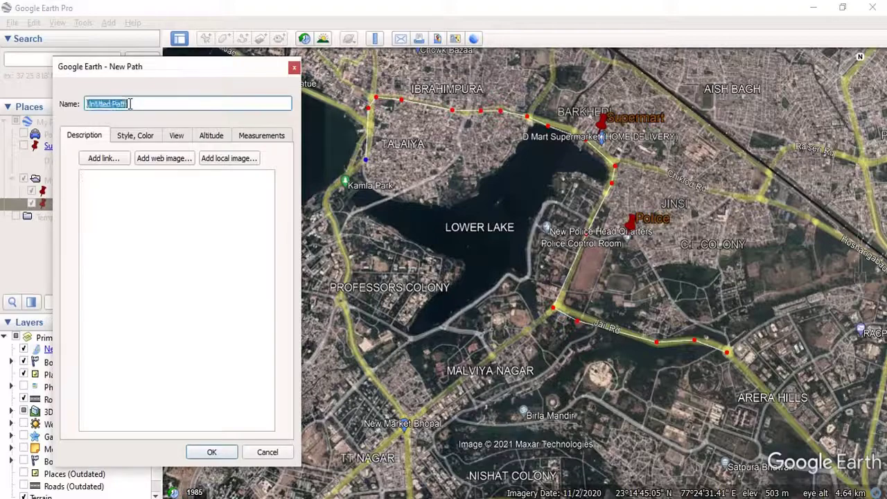
type("VIP Road")
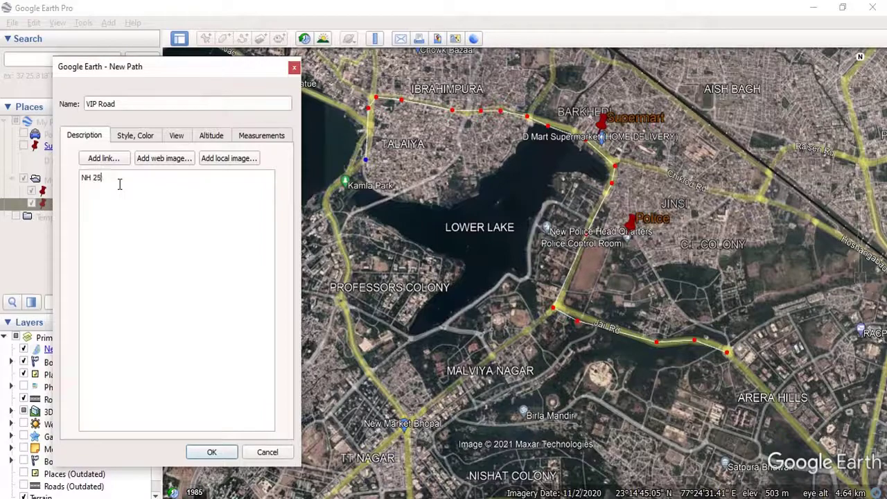
- Style the VIP Road path with a red line of width 2.0, keeping 100% opacity
left_click(141, 140)
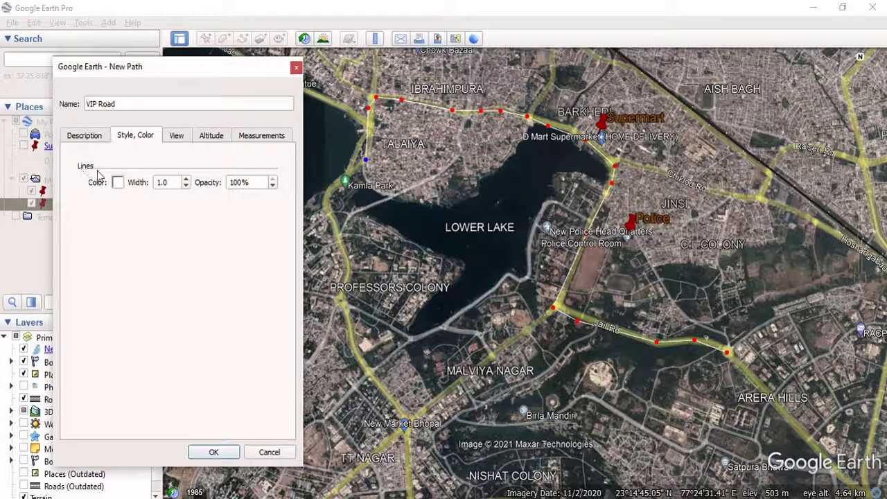
left_click(122, 185)
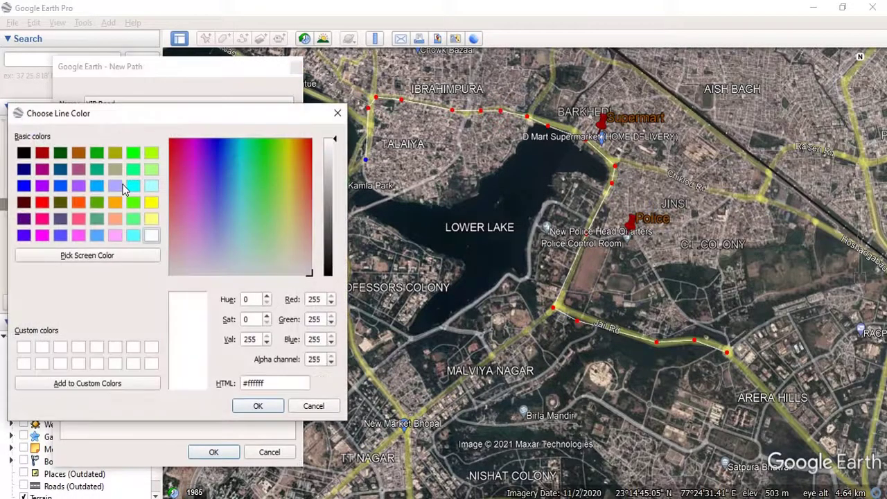
left_click(44, 202)
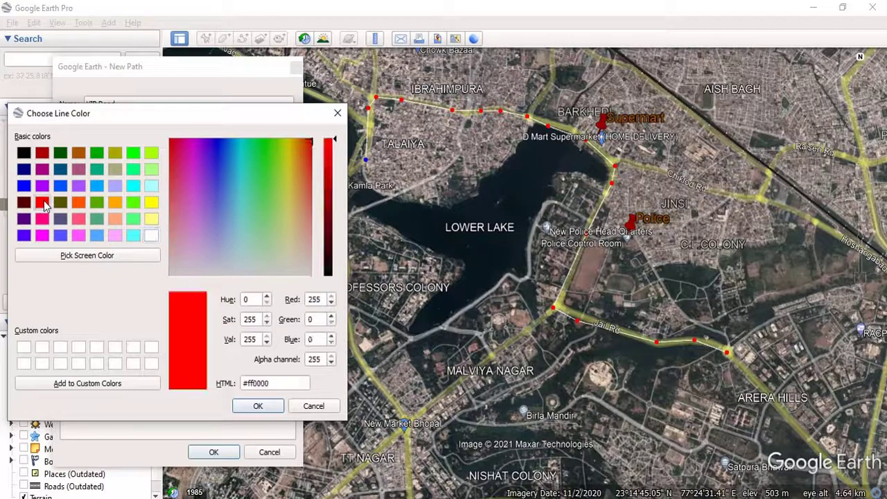
left_click(267, 408)
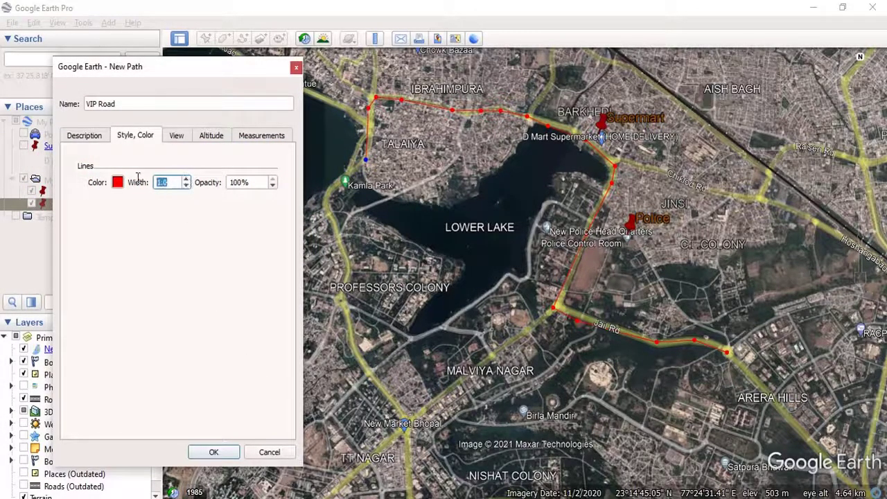
type("2")
left_click_drag(254, 182, 224, 182)
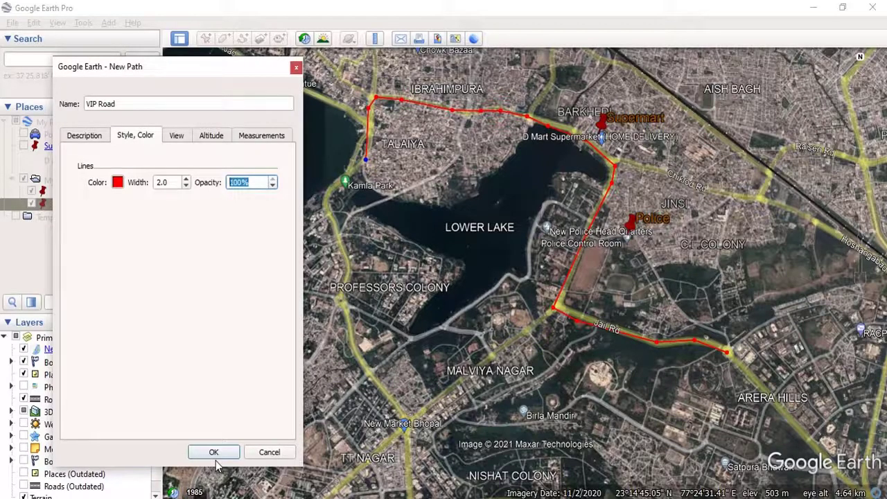
- Show the VIP Road path's length in kilometers and save the path
left_click(259, 137)
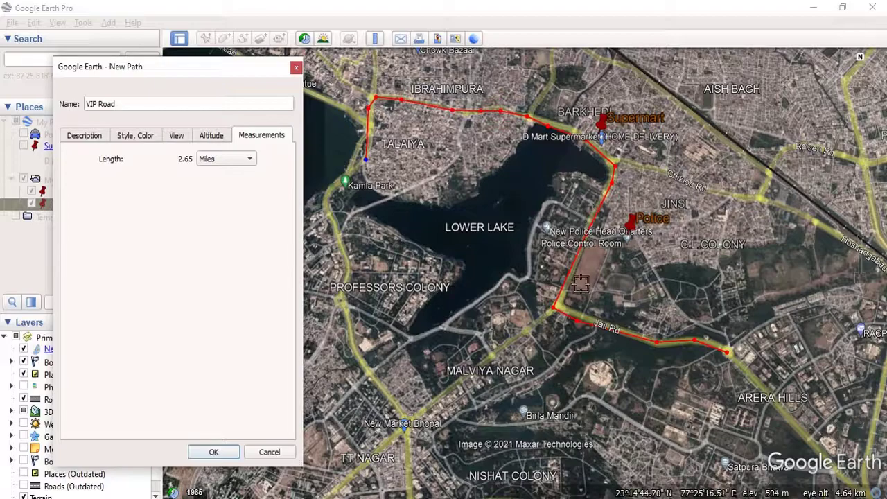
left_click(222, 161)
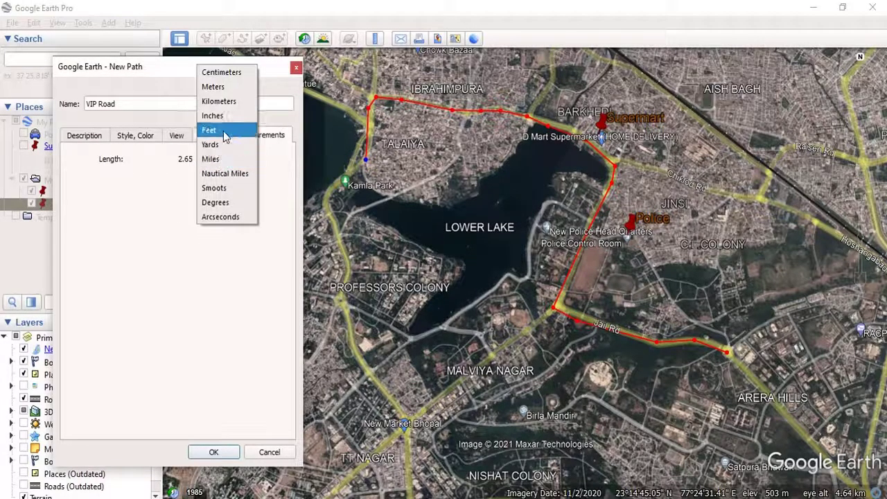
left_click(220, 101)
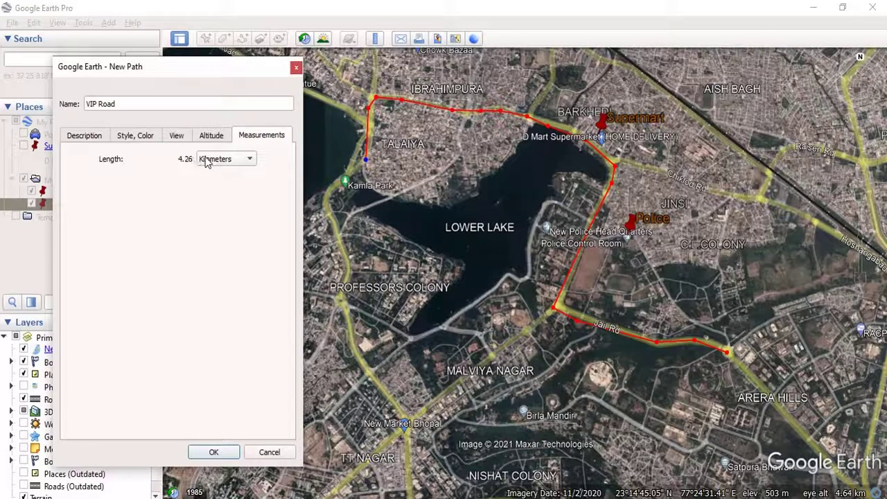
left_click(214, 452)
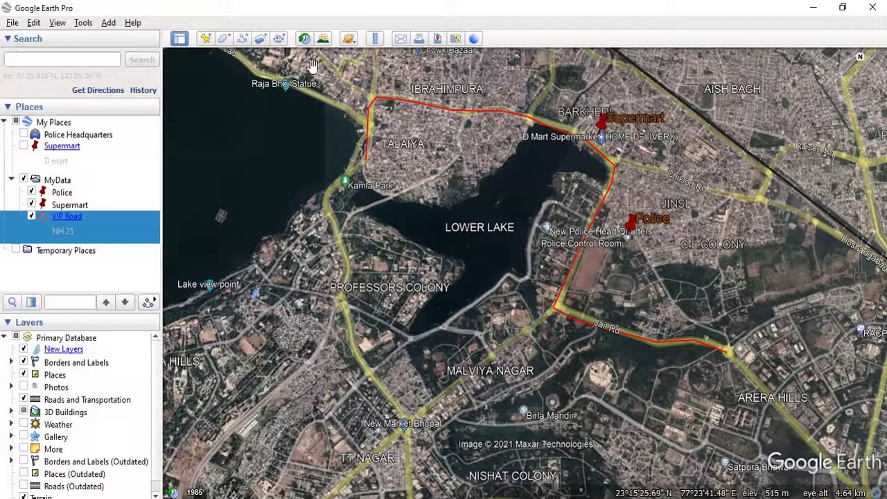
- Create a second path from New Market Bhopal, tracing the yellow road north past Professors Colony and Kamla Park to the first path's end
left_click(244, 38)
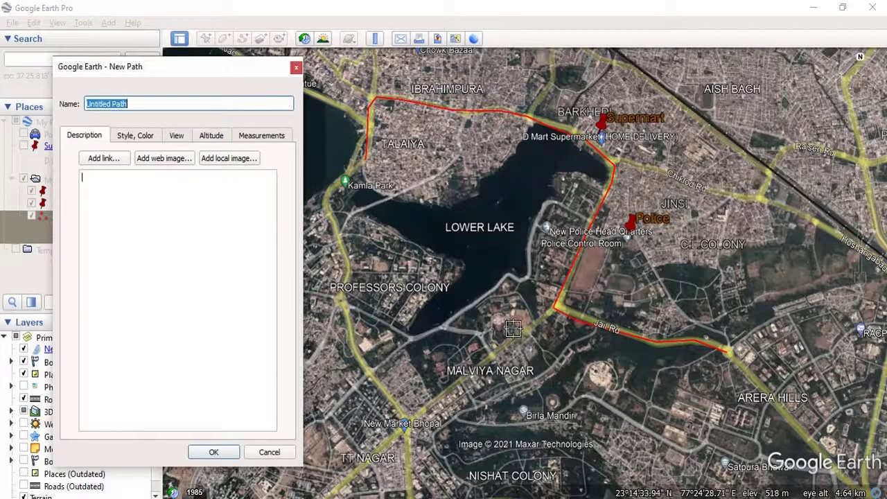
left_click(407, 423)
left_click(372, 374)
left_click(344, 309)
left_click(344, 272)
left_click(327, 204)
left_click(335, 182)
left_click(360, 162)
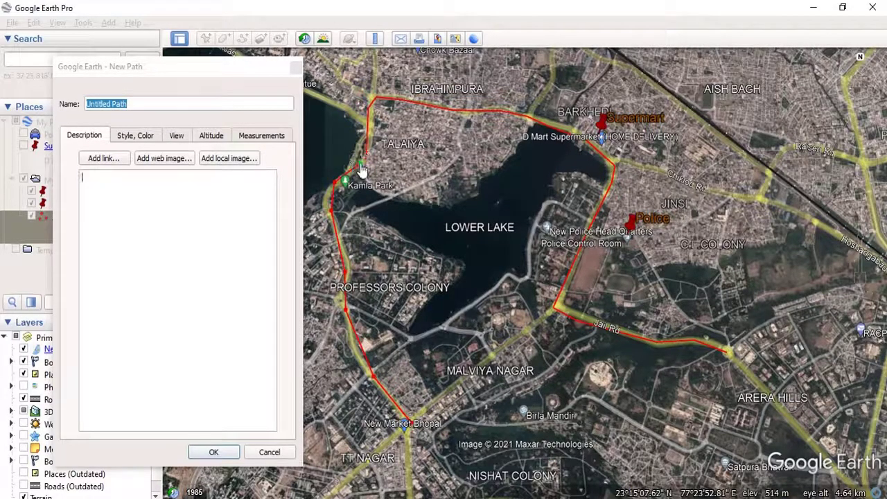
- Name the second path "VIP Road2"
left_click(149, 102)
key("BackSpace")
key("BackSpace")
key("BackSpace")
key("BackSpace")
key("BackSpace")
key("BackSpace")
key("BackSpace")
key("BackSpace")
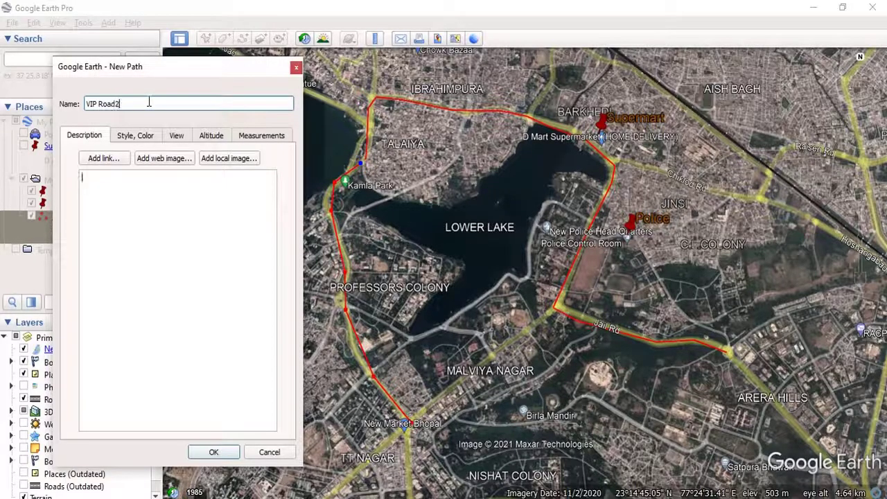
- Style the VIP Road2 path with a yellow line of width 3 and save it
left_click(132, 138)
left_click(117, 182)
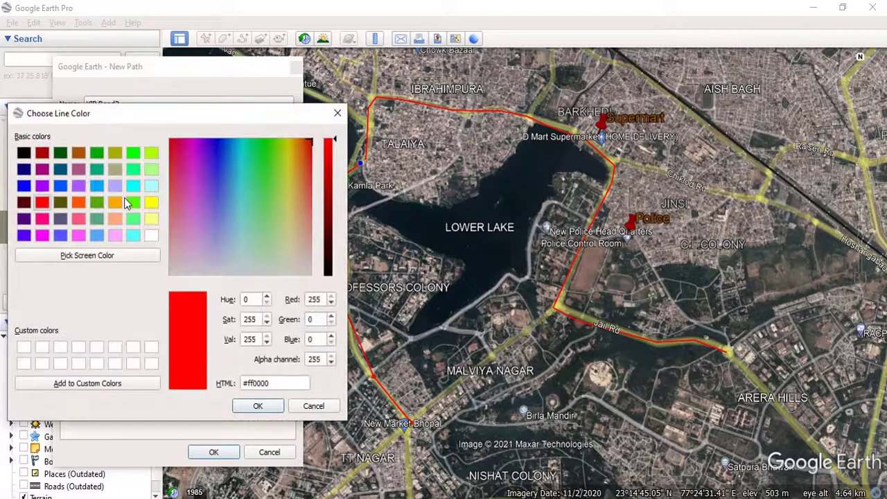
left_click(149, 203)
left_click(262, 406)
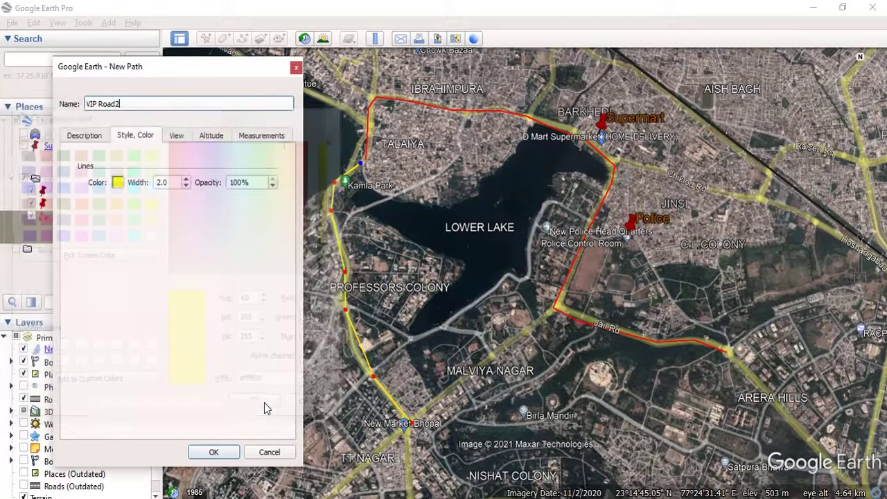
double_click(164, 183)
type("3")
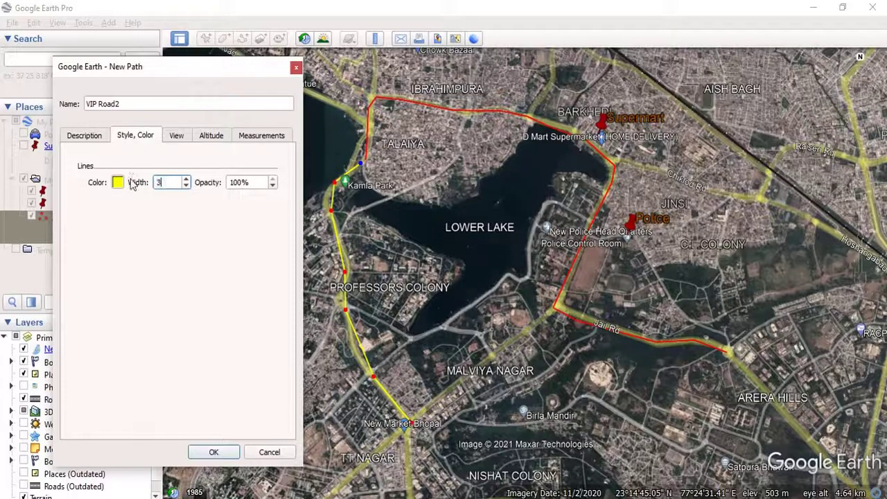
left_click(97, 137)
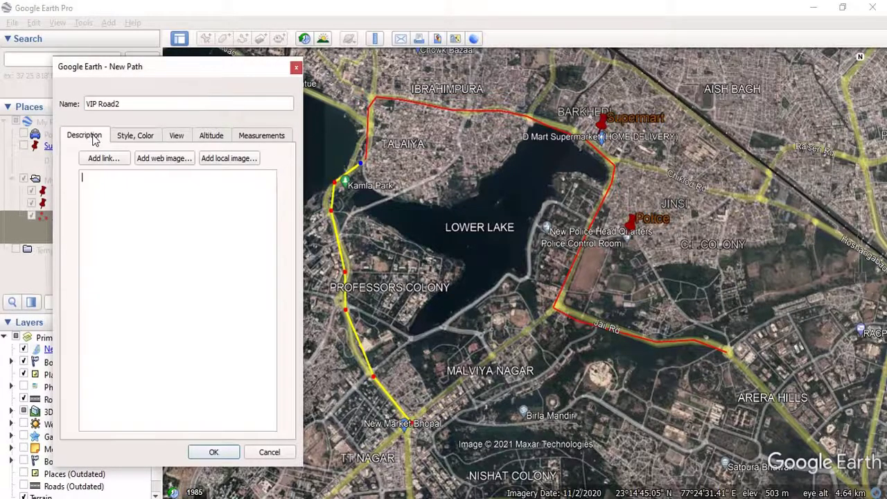
left_click(215, 453)
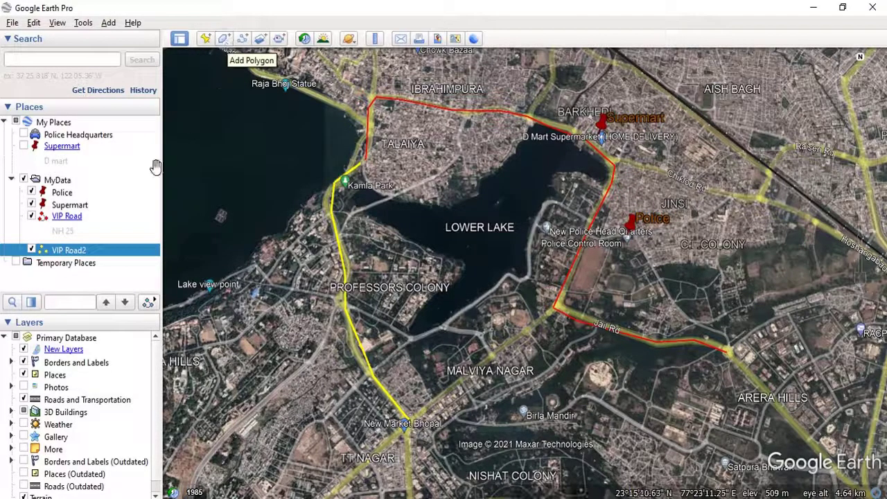
- Start a new polygon in the MyData folder, outlining Lower Lake's northern shore from near Barkhedi southwest to Kamla Park
left_click(61, 182)
right_click(63, 183)
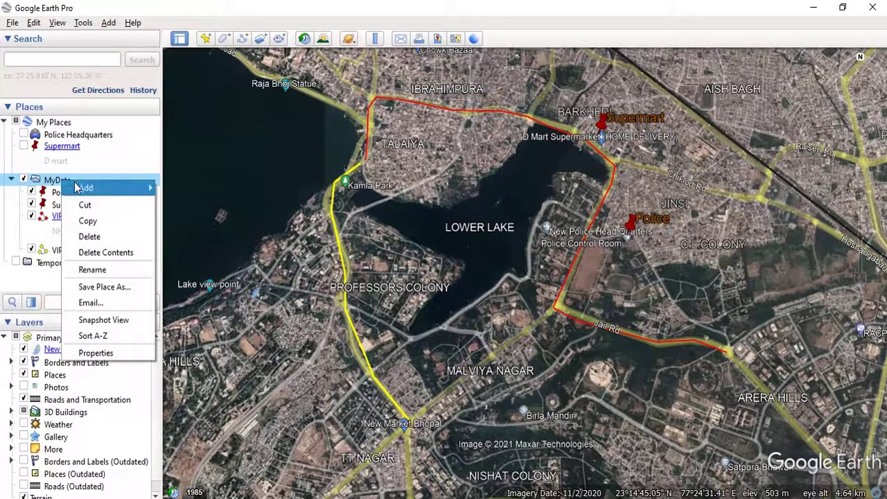
mouse_move(91, 189)
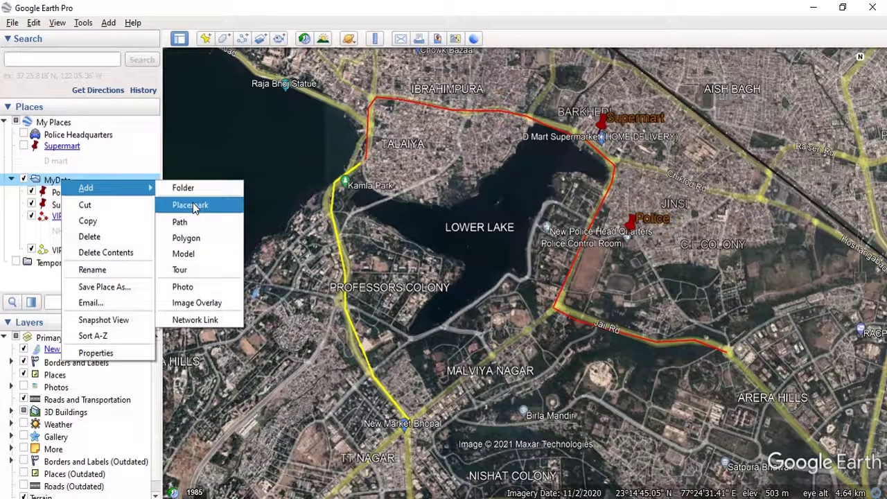
left_click(198, 242)
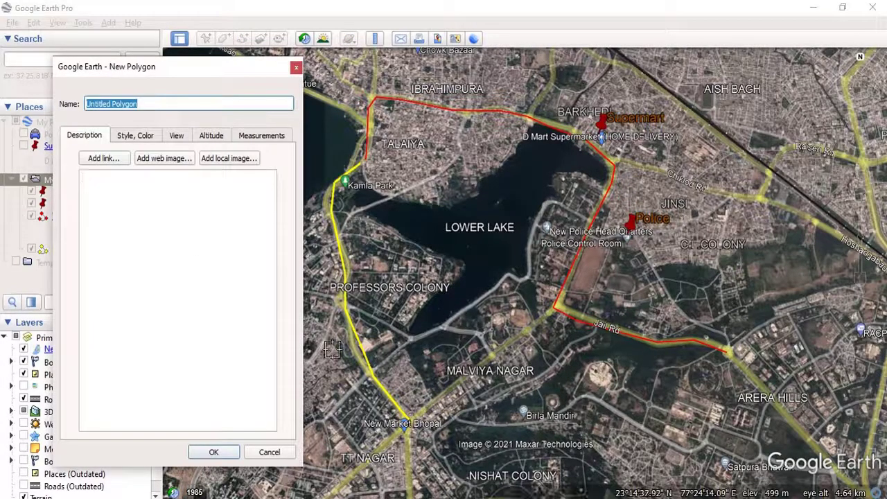
left_click(521, 135)
left_click(492, 174)
left_click(471, 196)
left_click(450, 205)
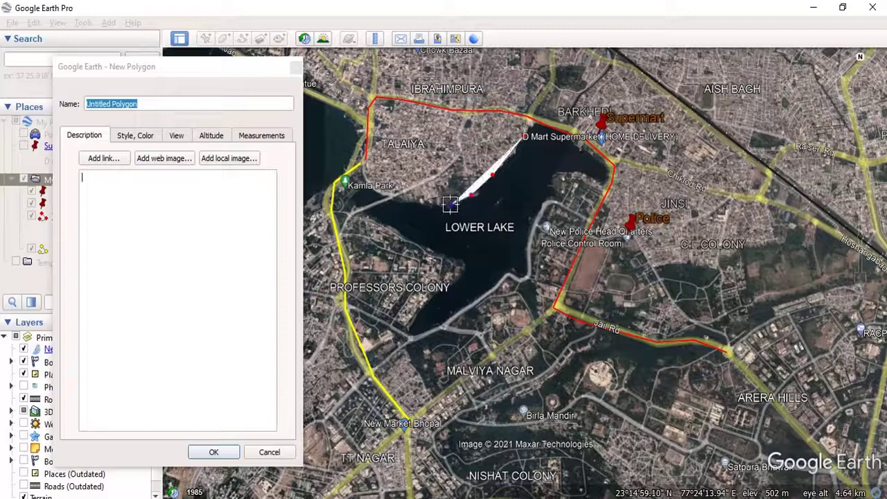
left_click(412, 200)
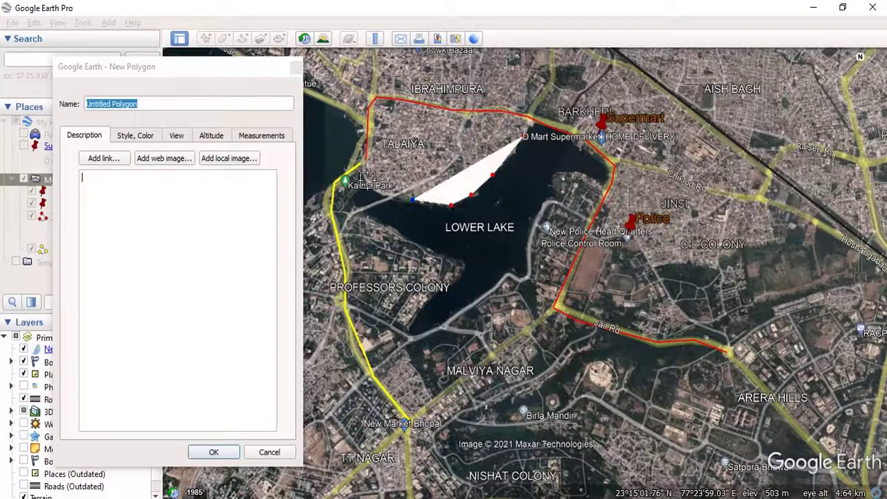
left_click(359, 170)
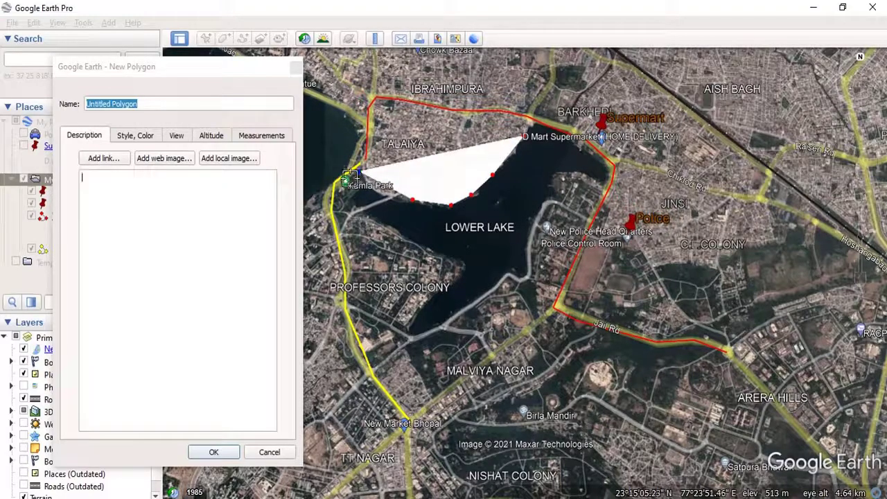
- Continue the polygon along Lower Lake's southern shore and around its southern tip, then up the eastern shore back toward the starting point
left_click(367, 219)
left_click(406, 238)
left_click(445, 258)
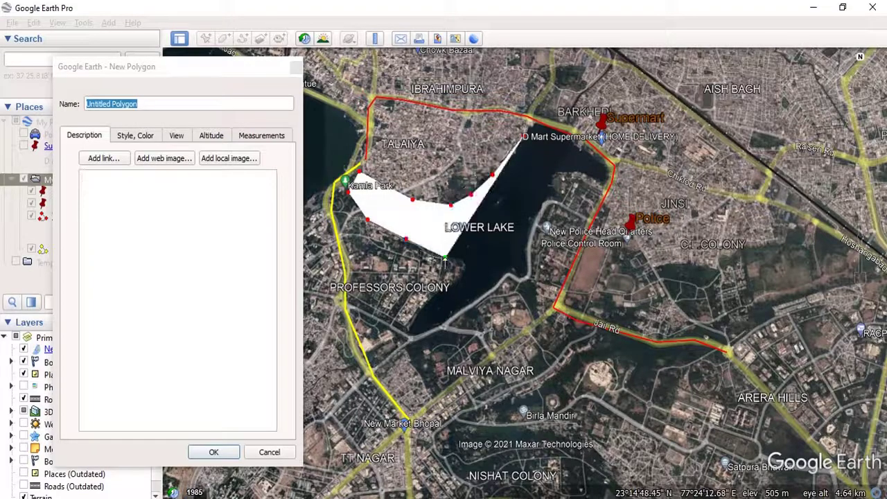
left_click(459, 263)
left_click(419, 313)
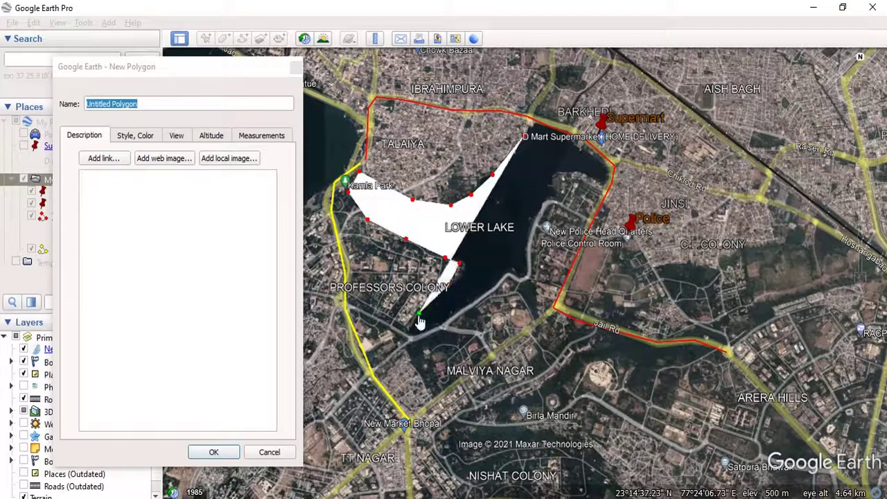
left_click(413, 330)
left_click(452, 318)
left_click(484, 294)
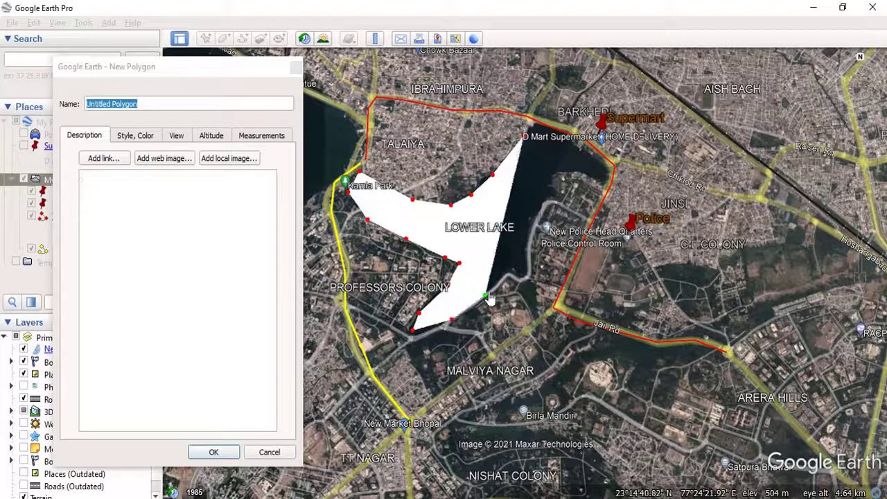
left_click(509, 275)
left_click(524, 271)
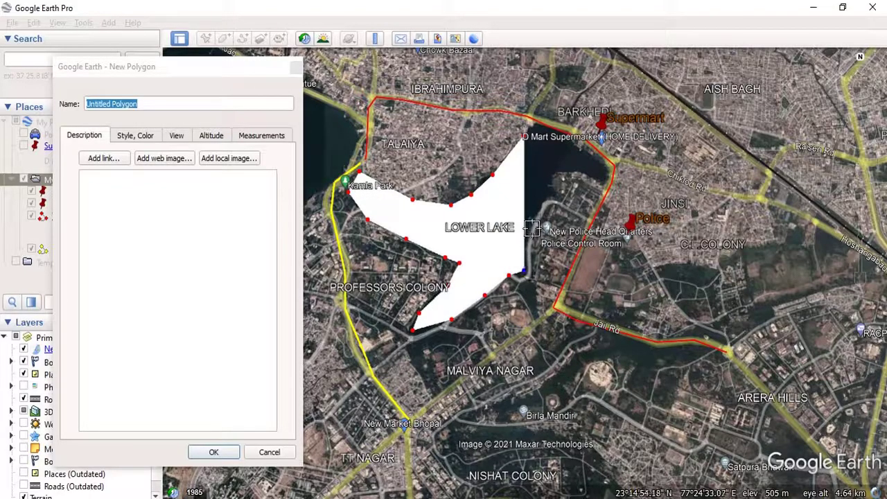
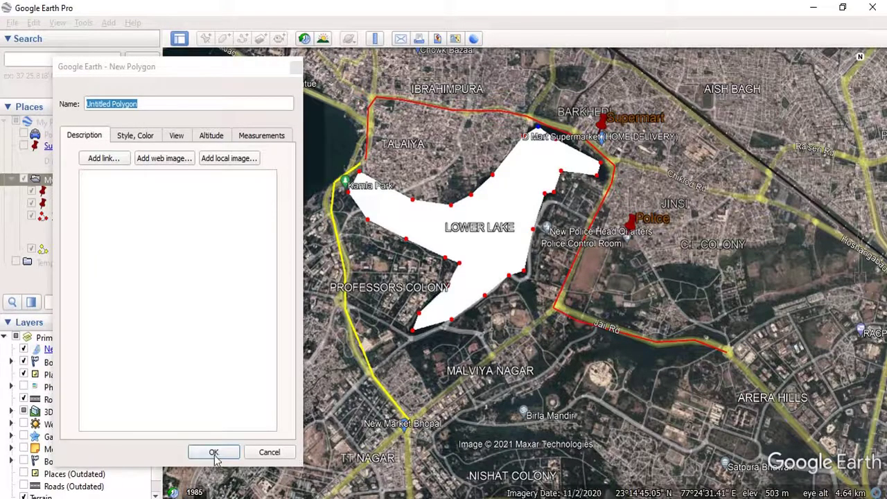
- Name the polygon "Lower Lake"
left_click(155, 106)
left_click_drag(155, 105, 56, 94)
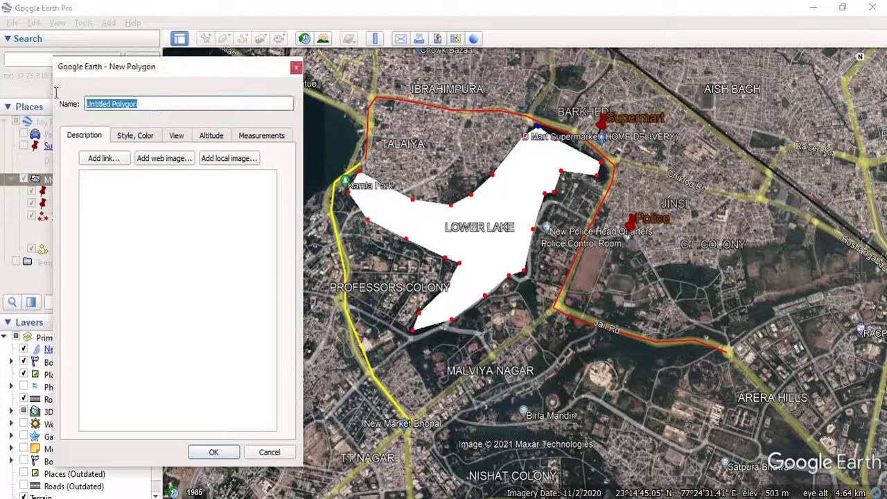
type("Lower")
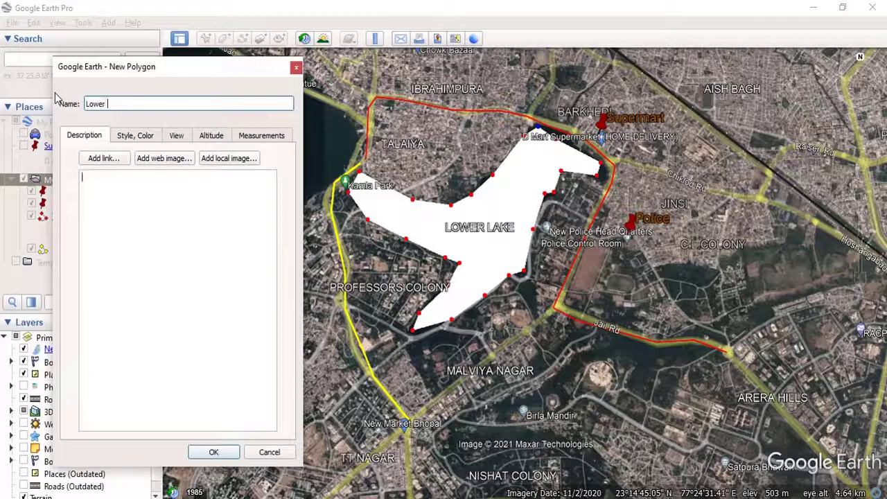
type(" Lake")
- Set the Lower Lake polygon's line color to black (#000000)
left_click(125, 137)
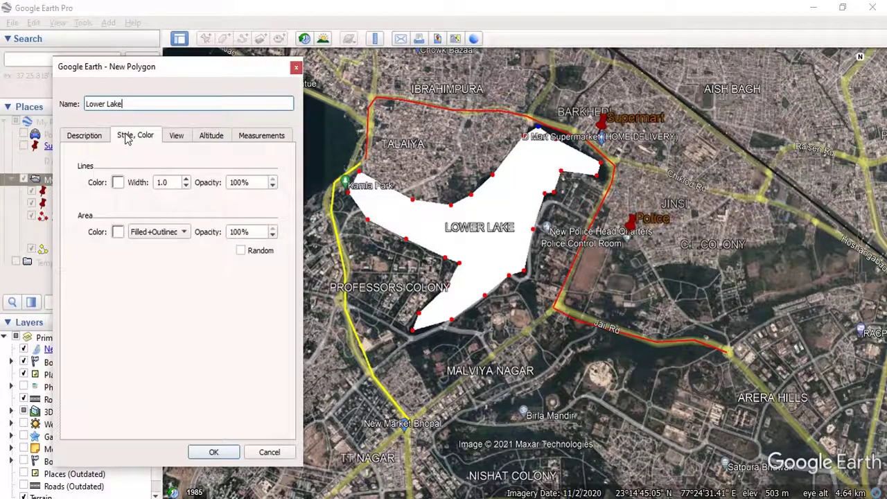
left_click(118, 182)
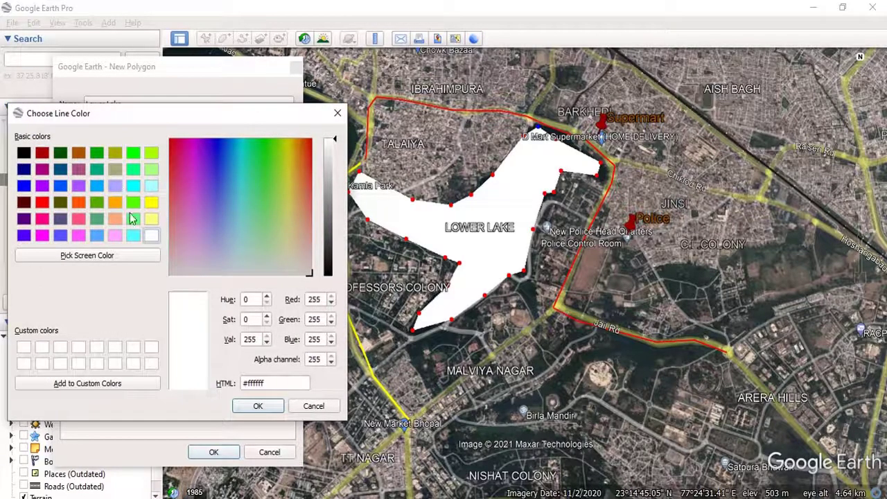
left_click(115, 203)
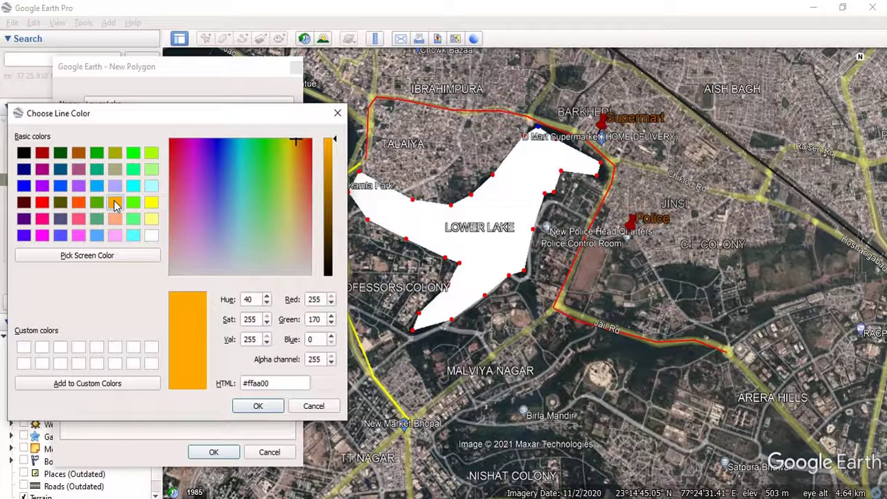
left_click(153, 239)
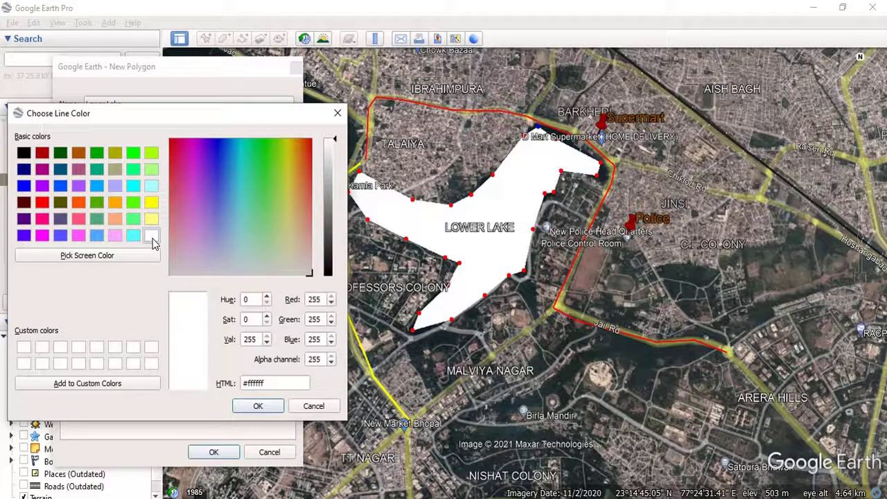
left_click(24, 154)
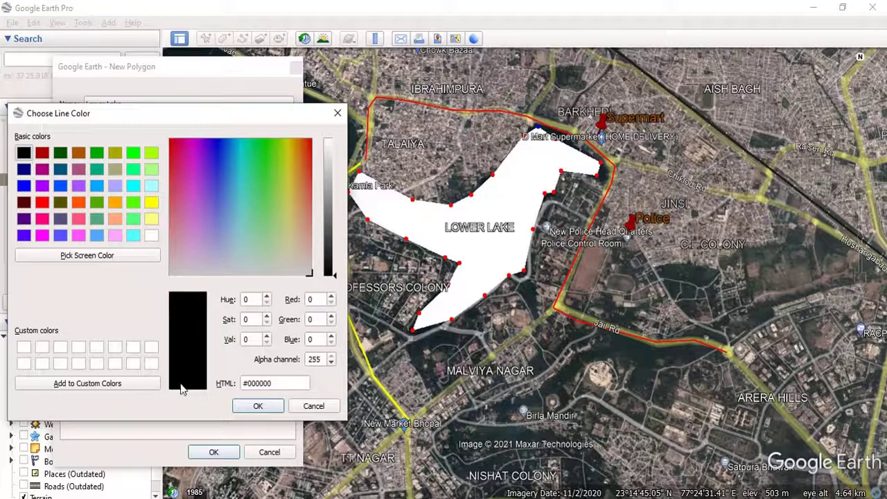
left_click(253, 409)
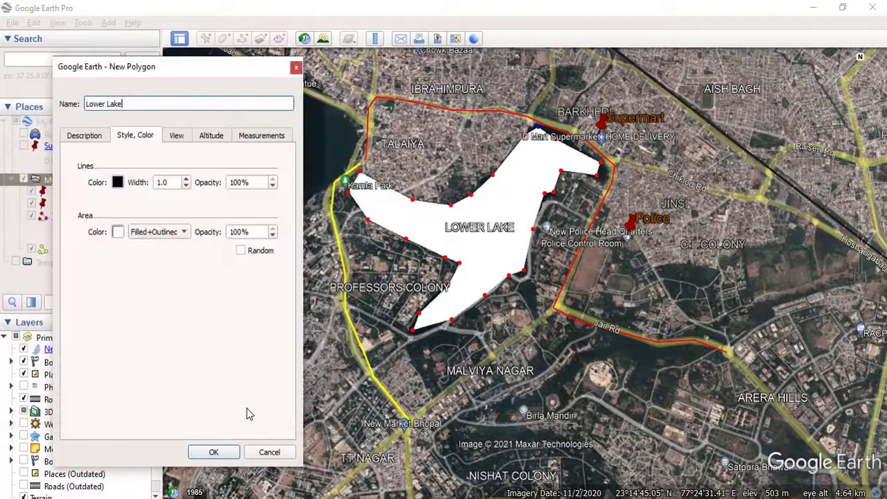
left_click(116, 182)
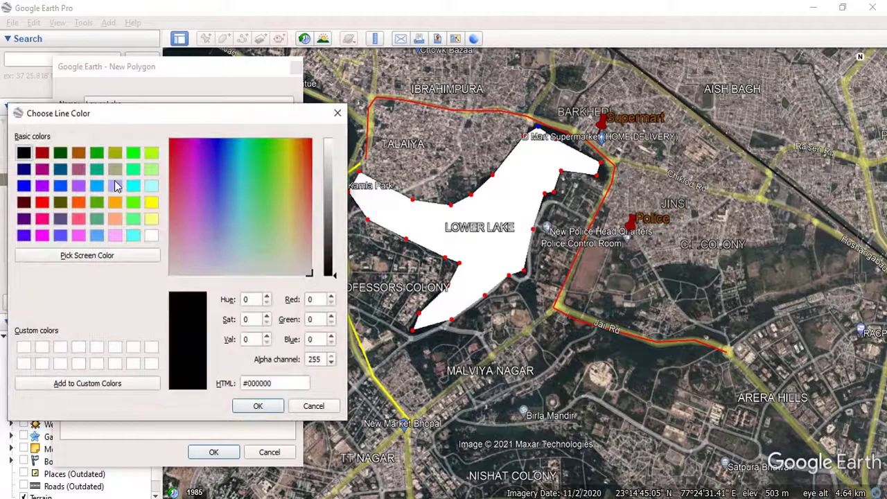
left_click(338, 113)
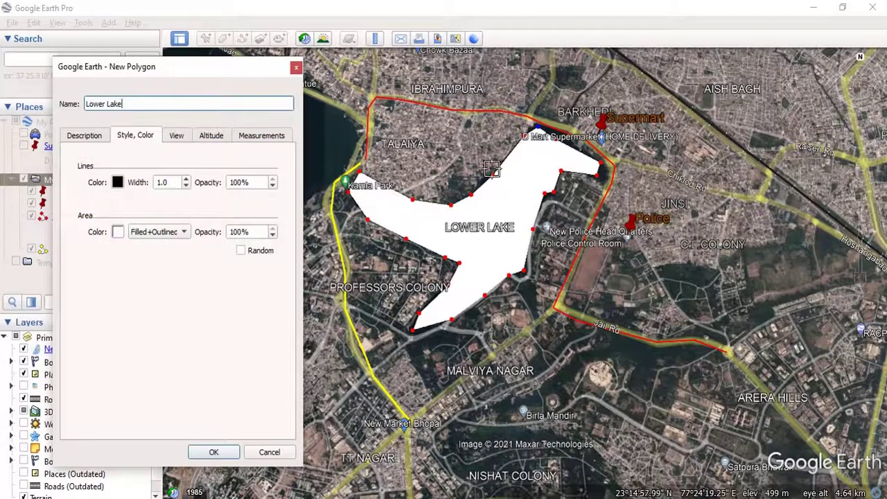
left_click(117, 183)
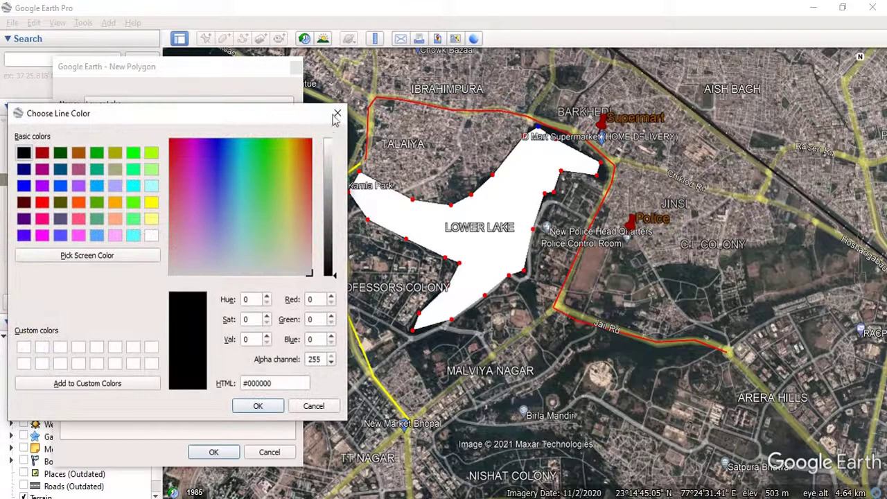
left_click(337, 114)
- Set the Lower Lake polygon's line width to 4 and its area style to Outlined, keeping the area color white
left_click_drag(175, 180, 143, 179)
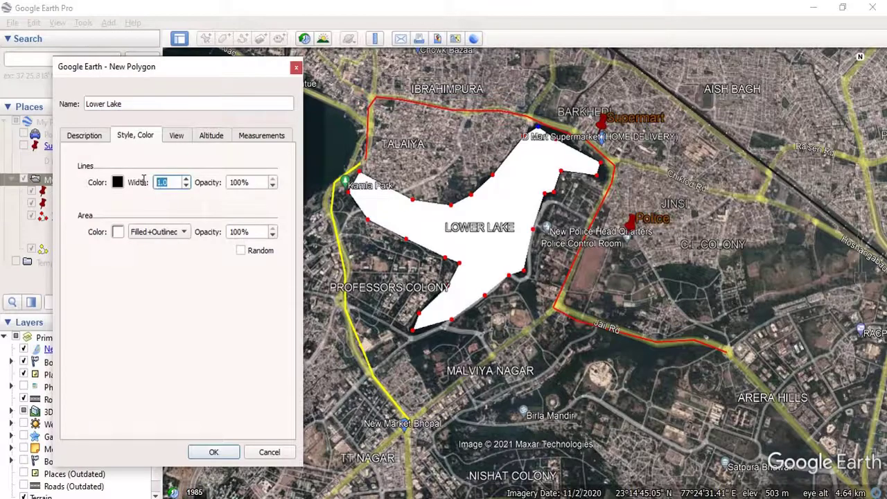
type("4")
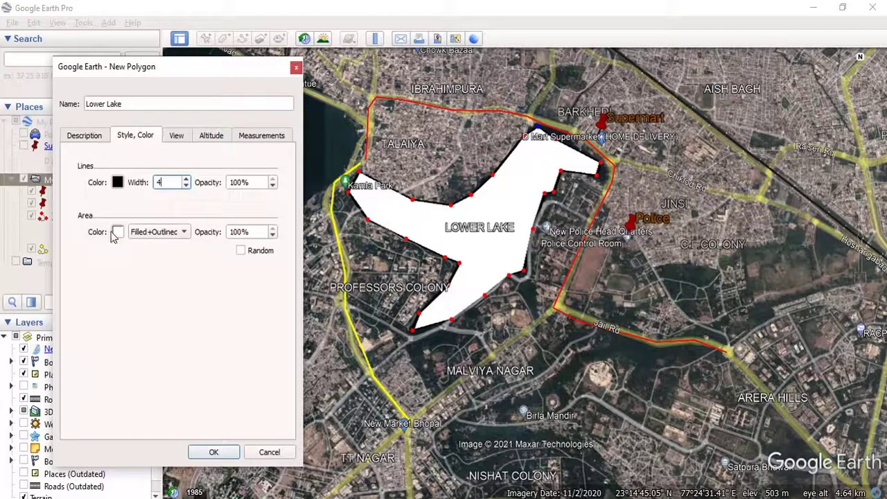
left_click(117, 233)
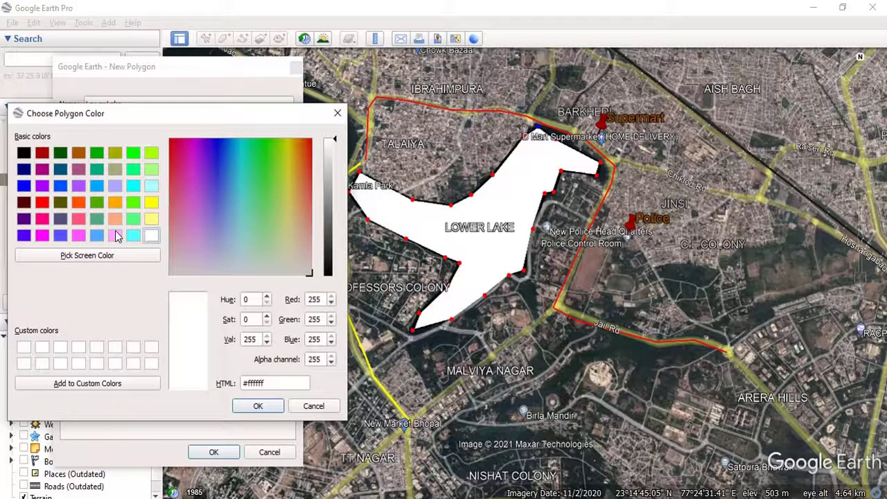
left_click(253, 405)
left_click(185, 232)
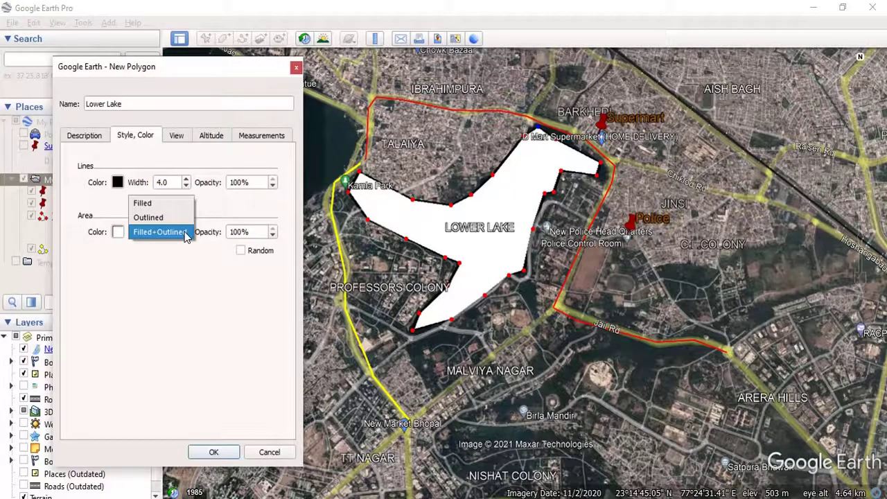
left_click(149, 219)
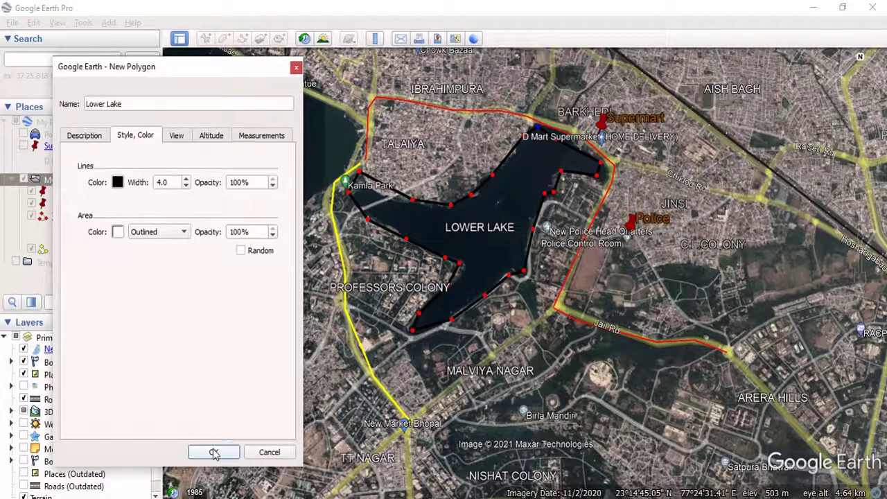
- Check the Lower Lake polygon's perimeter and area measurements and save the polygon
left_click(262, 137)
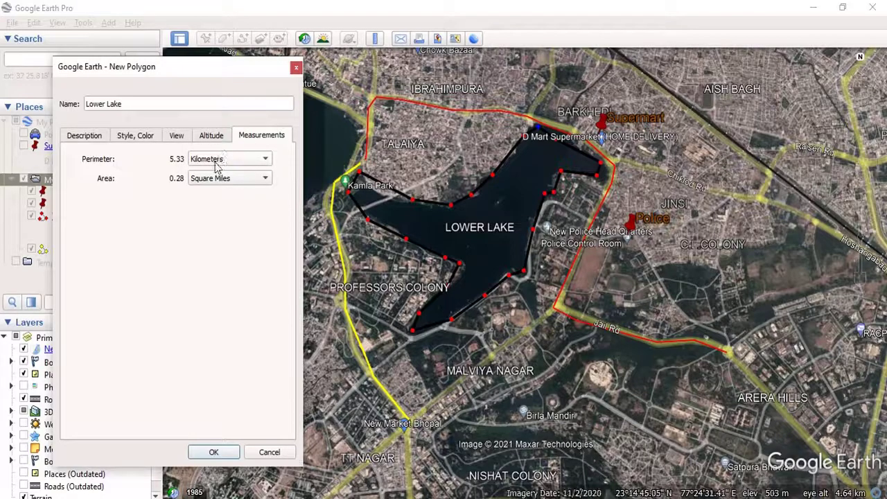
left_click(214, 452)
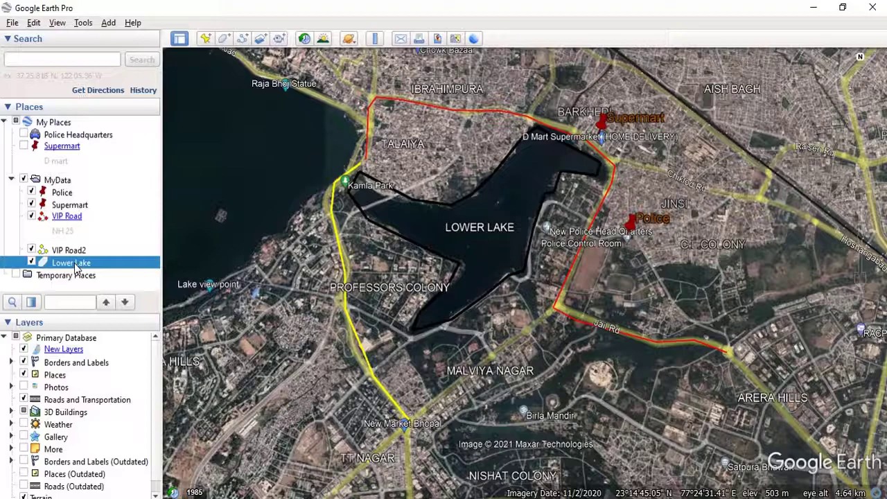
- Save the MyData folder as a KMZ file named MyData in the CovidExercise_07082021 folder
left_click(58, 181)
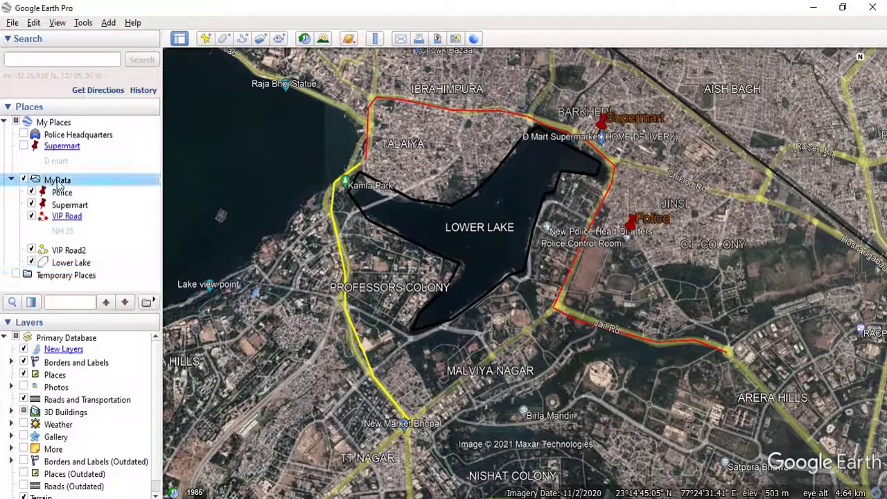
right_click(58, 183)
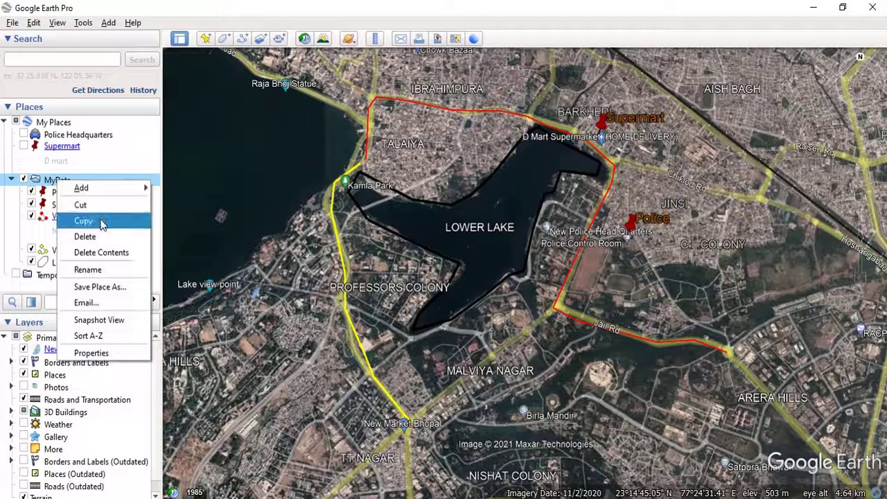
left_click(104, 288)
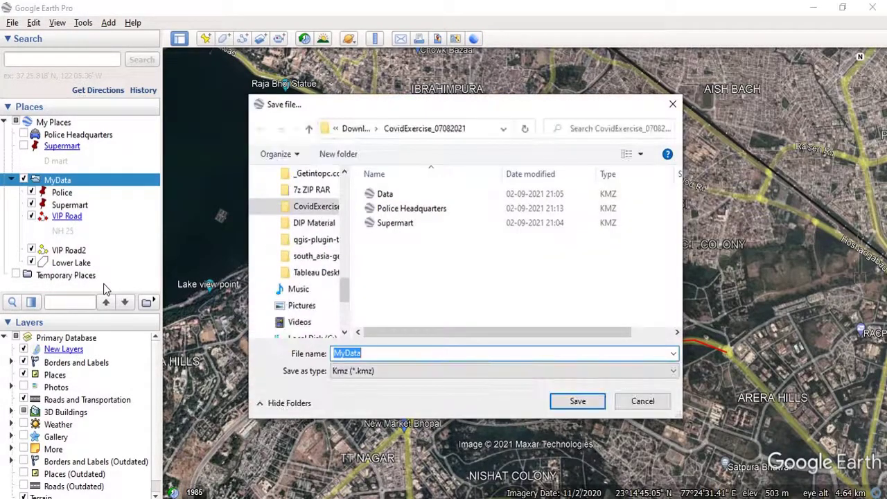
left_click(373, 371)
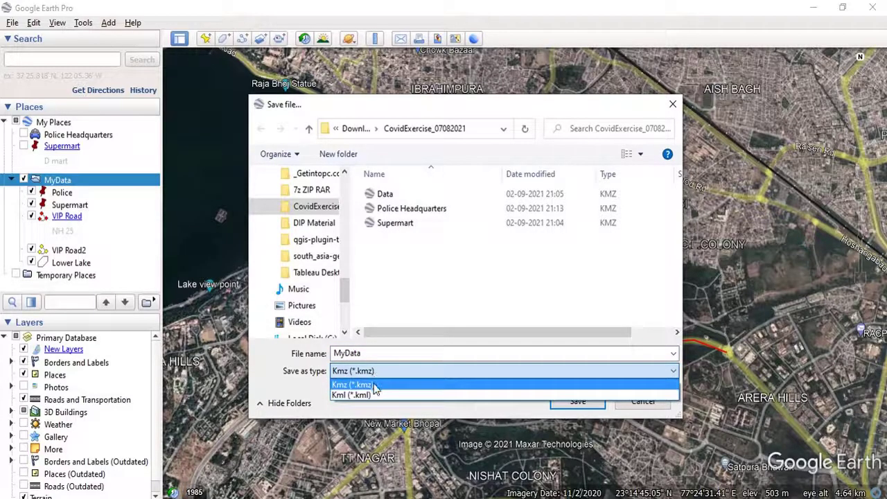
left_click(374, 386)
double_click(374, 353)
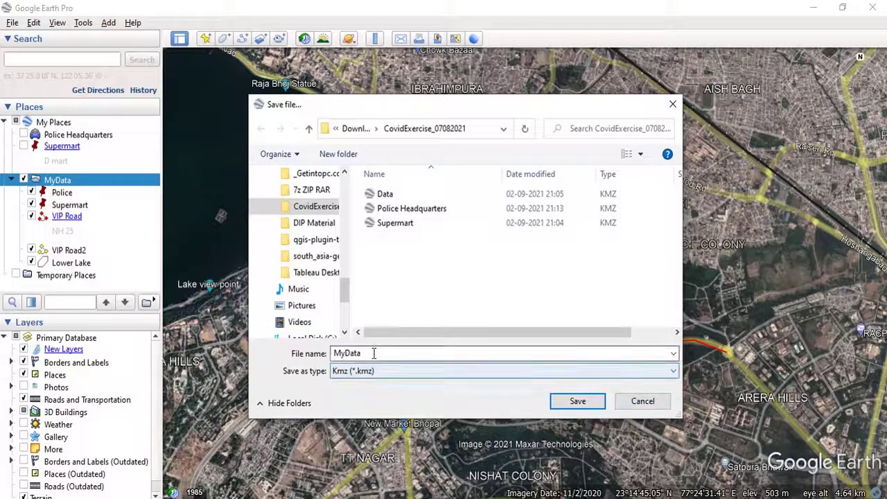
left_click(576, 401)
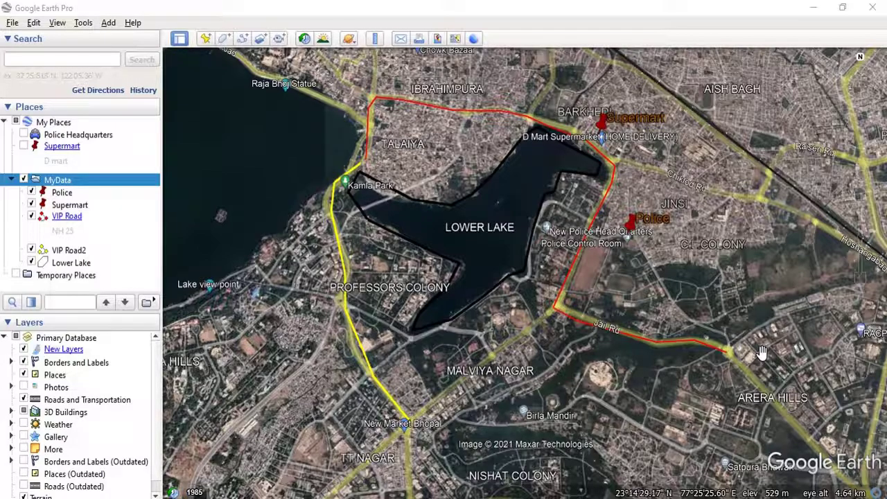
left_click(760, 496)
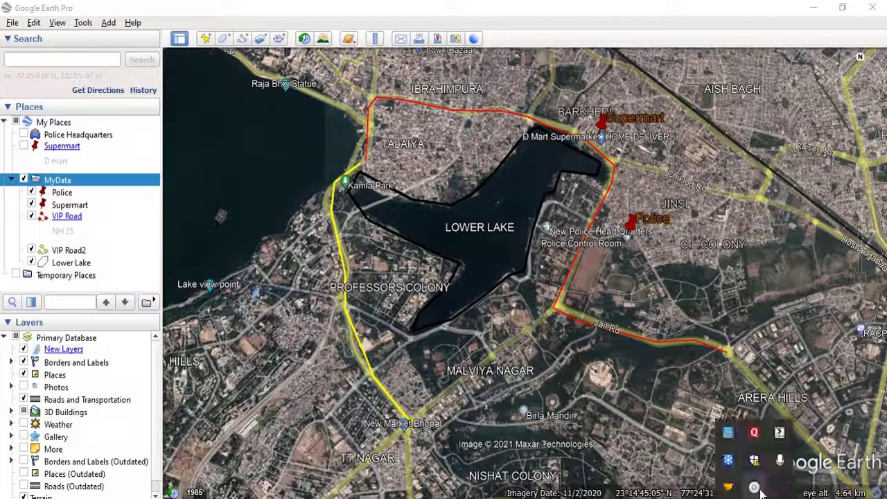